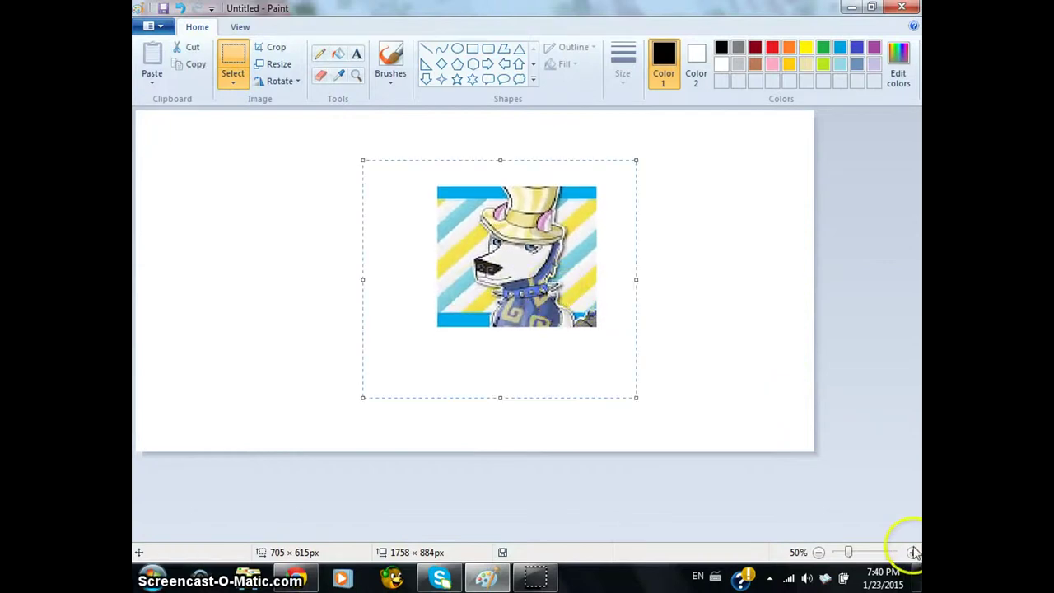
- Sketch the dog's brow lines, muzzle outline and lower jaw in black with the Pencil, and add the mouth line with its short vertical divider
left_click(913, 552)
scroll(659, 280, "down", 3)
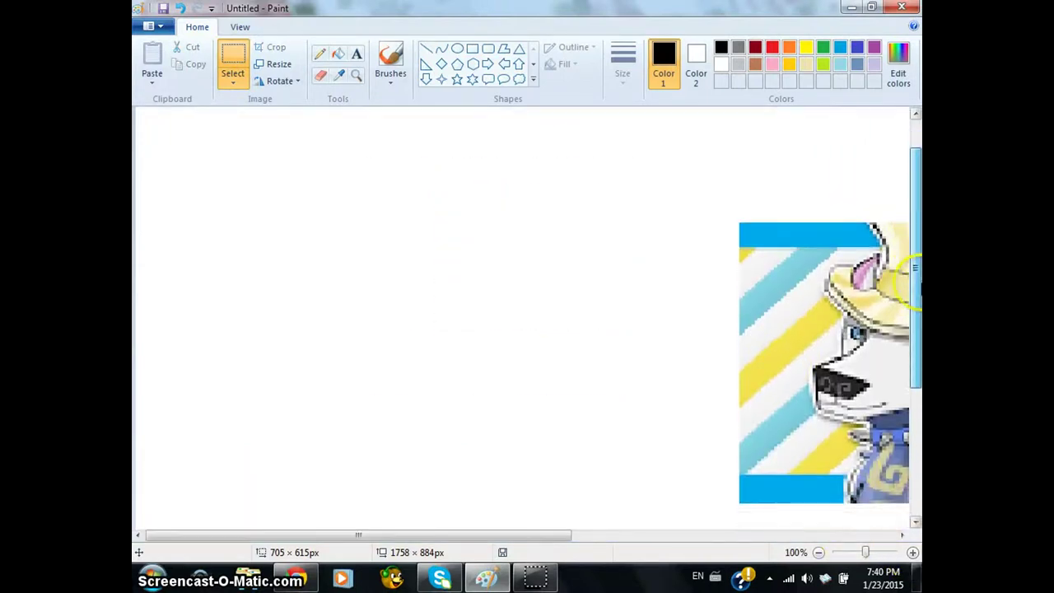
left_click(320, 54)
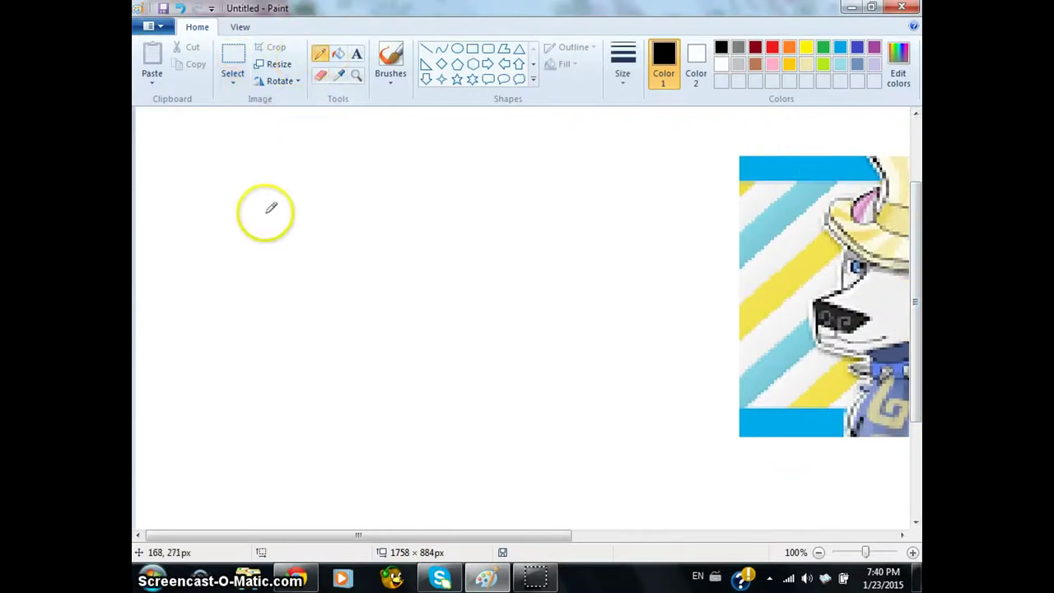
mouse_move(265, 196)
left_mouse_down()
mouse_move(251, 247)
mouse_move(261, 272)
left_mouse_up()
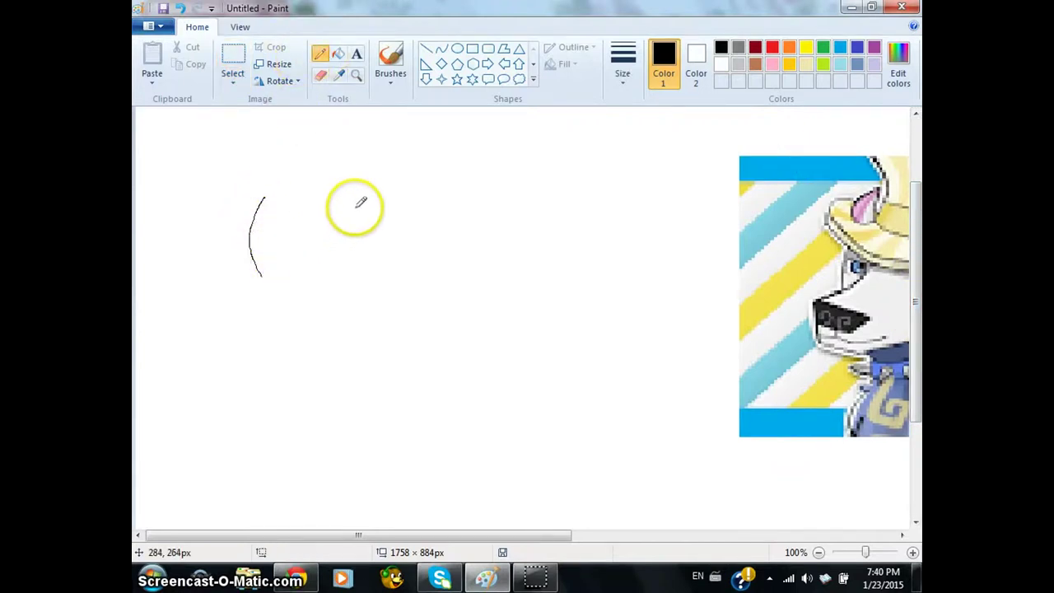
mouse_move(345, 207)
left_mouse_down()
mouse_move(318, 260)
mouse_move(233, 278)
mouse_move(214, 294)
mouse_move(204, 355)
mouse_move(247, 377)
mouse_move(340, 383)
mouse_move(399, 359)
left_mouse_up()
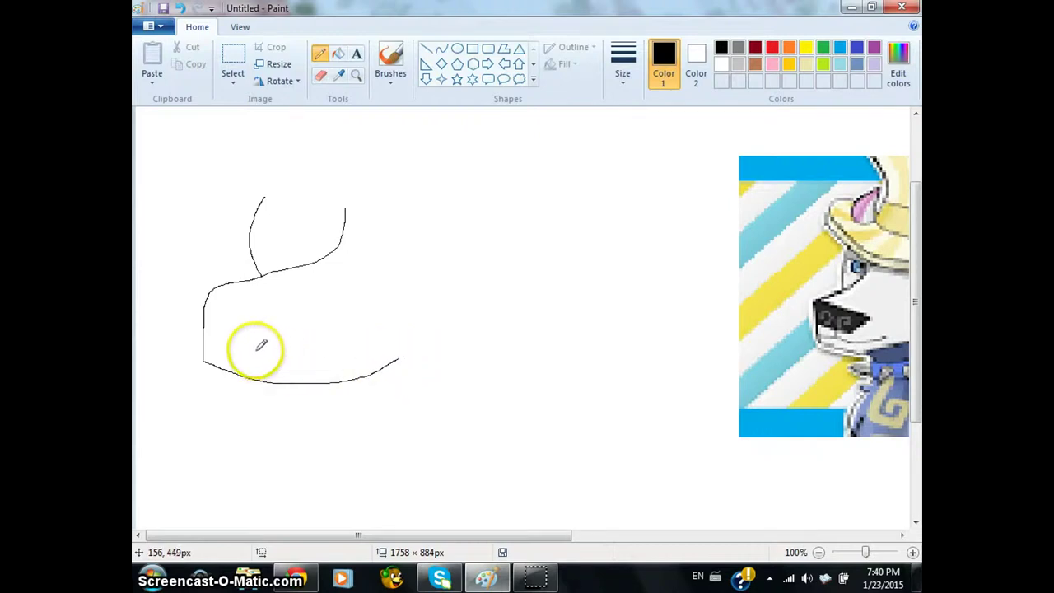
left_click_drag(203, 350, 245, 346)
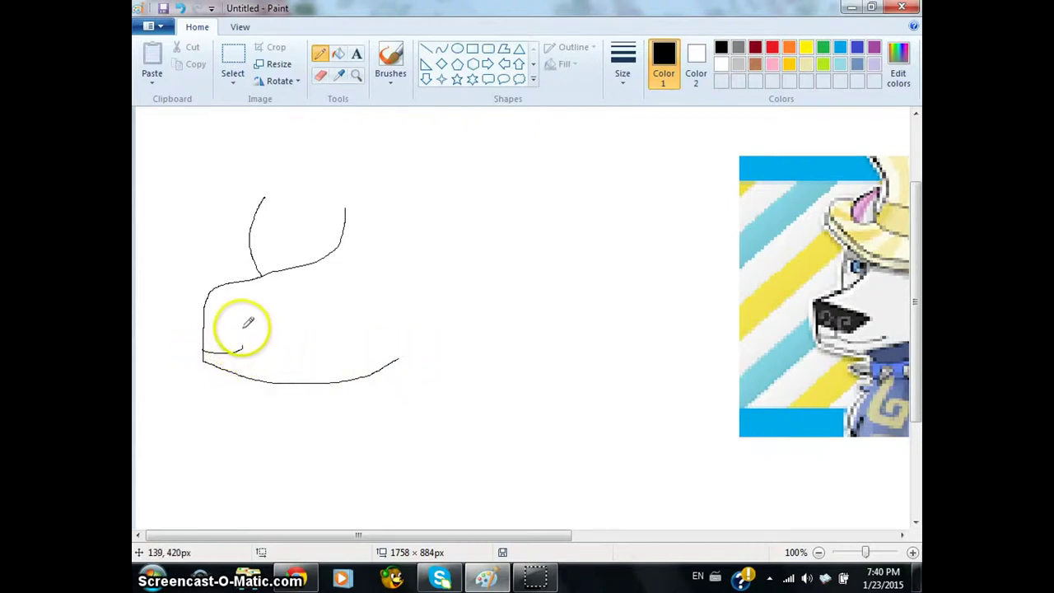
left_click_drag(245, 350, 303, 348)
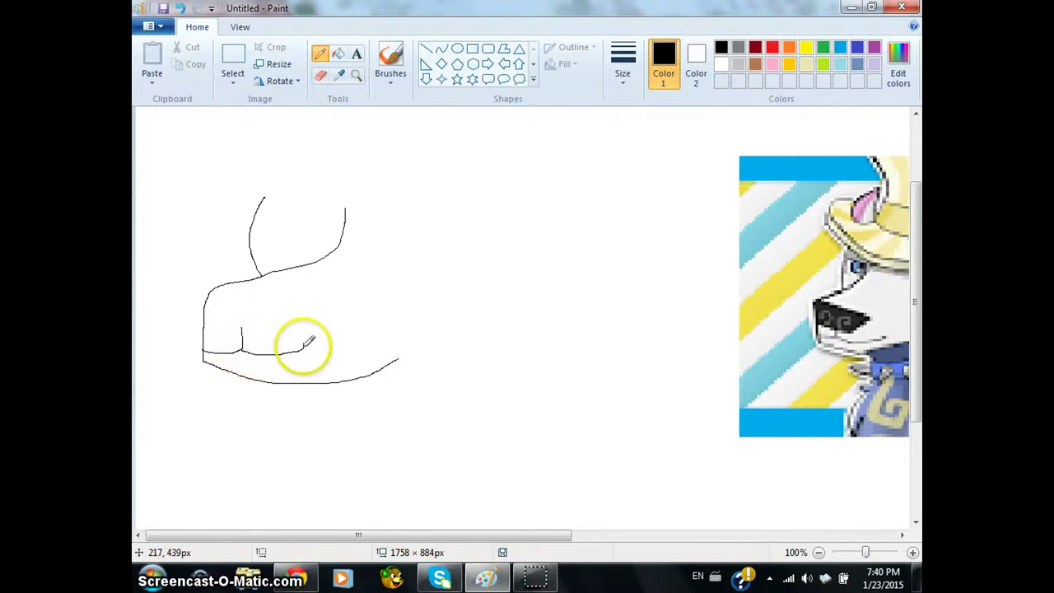
- Draw the far side of the face as a curve running down to meet the end of the jaw line
left_click_drag(447, 536, 502, 537)
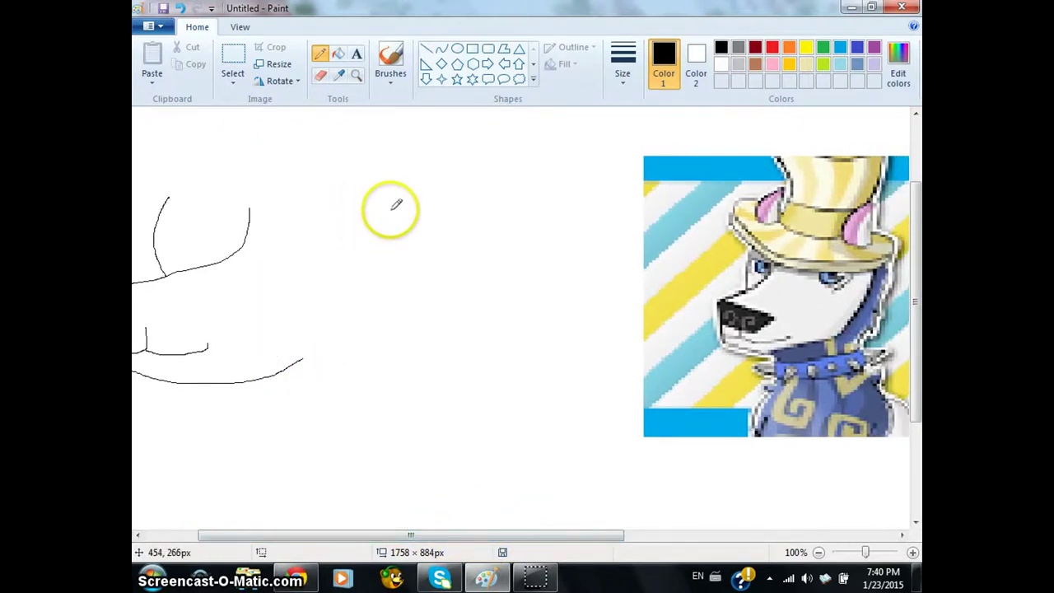
mouse_move(381, 201)
left_mouse_down()
mouse_move(392, 254)
mouse_move(379, 306)
mouse_move(293, 366)
left_mouse_up()
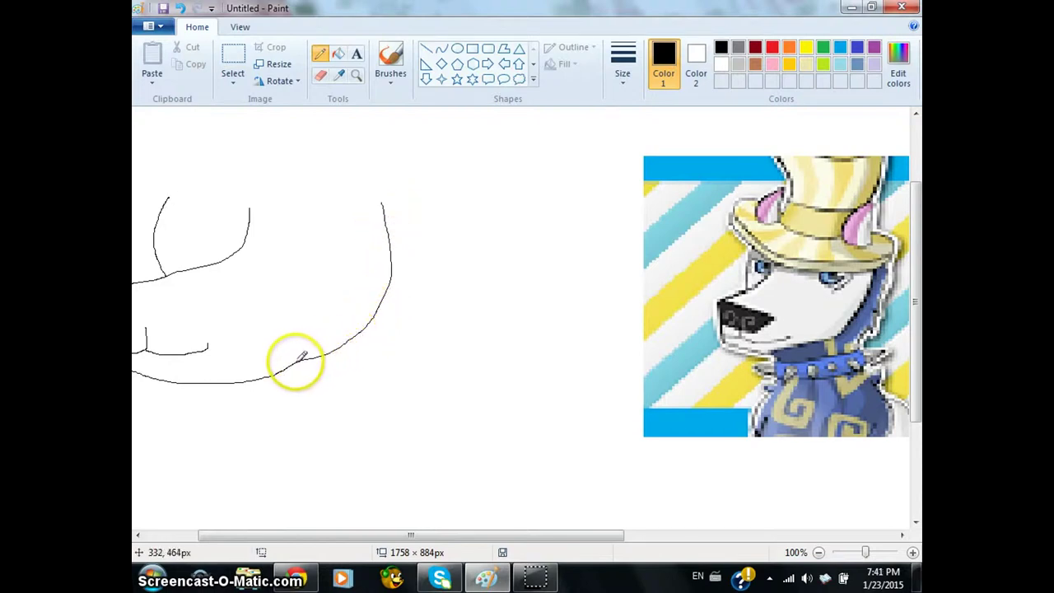
left_click_drag(414, 534, 345, 536)
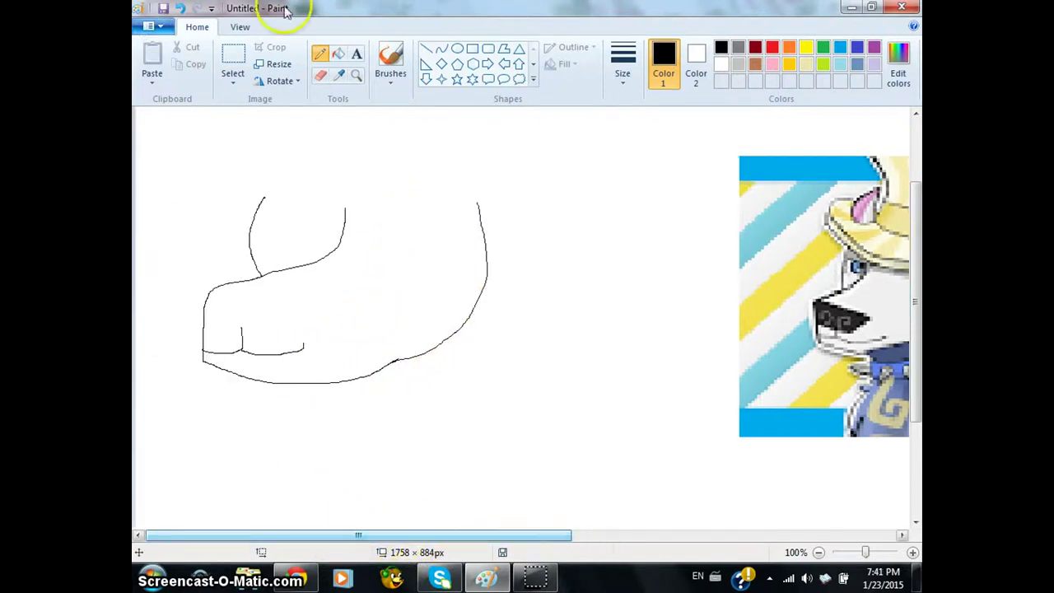
- Erase the uneven join between cheek and jaw and redraw it as one continuous pencil curve
left_click(320, 75)
mouse_move(367, 358)
left_mouse_down()
mouse_move(388, 368)
mouse_move(334, 386)
left_mouse_up()
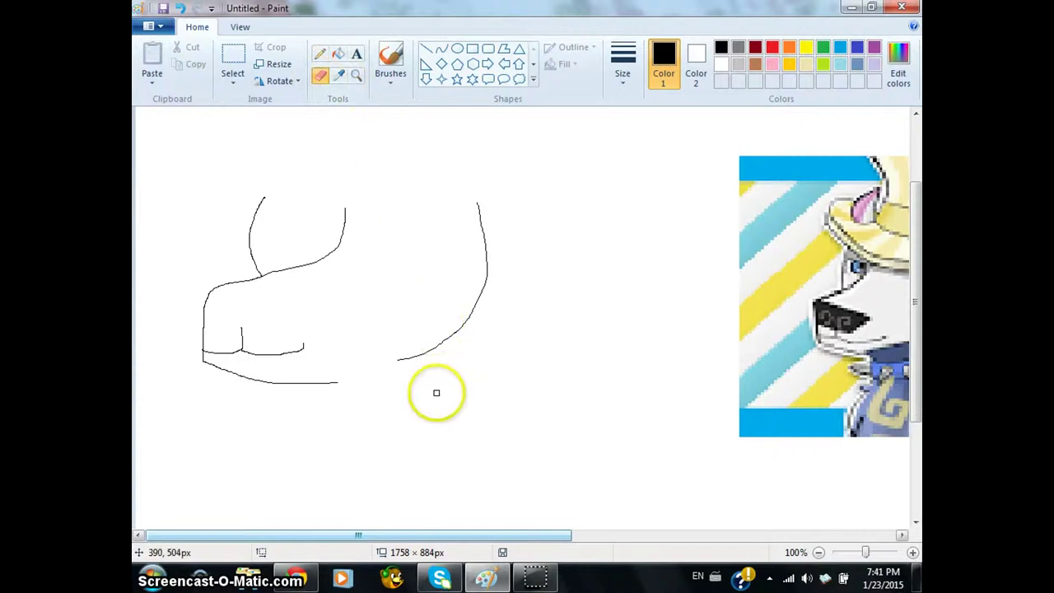
left_click_drag(454, 330, 426, 352)
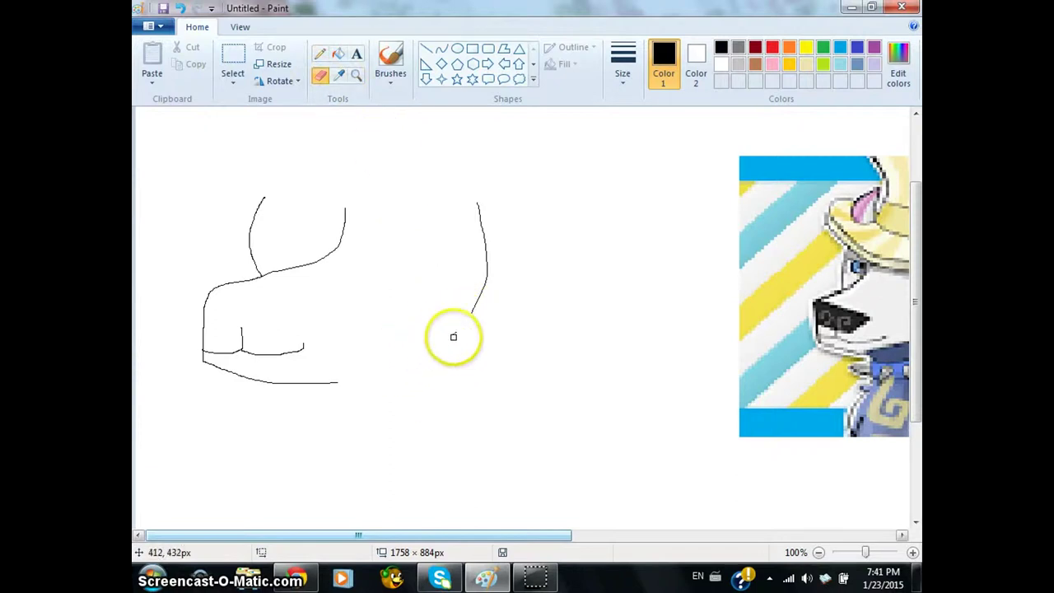
left_click(320, 53)
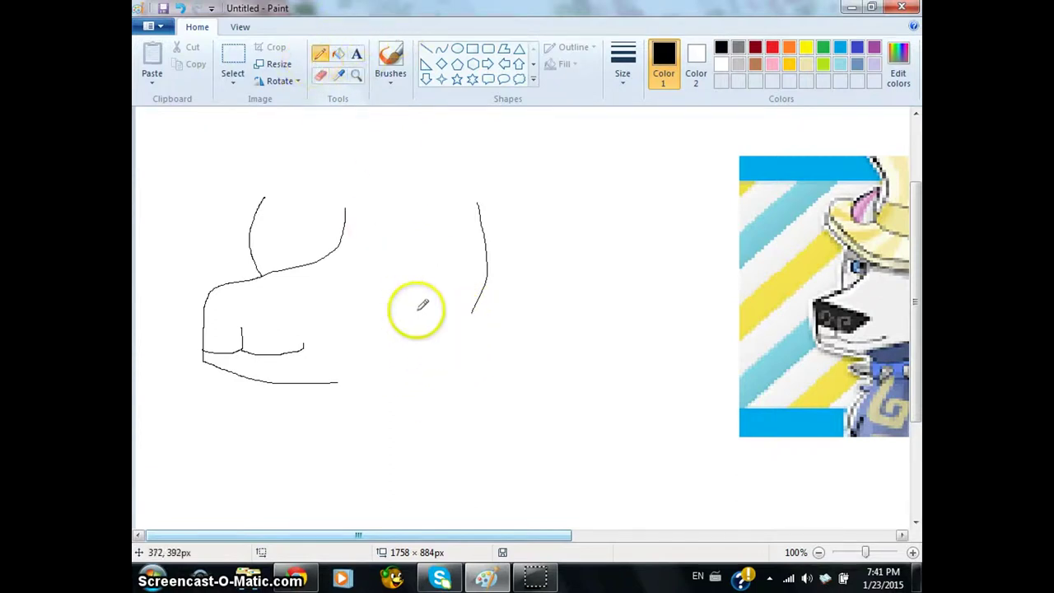
mouse_move(476, 306)
left_mouse_down()
mouse_move(425, 356)
mouse_move(340, 381)
left_mouse_up()
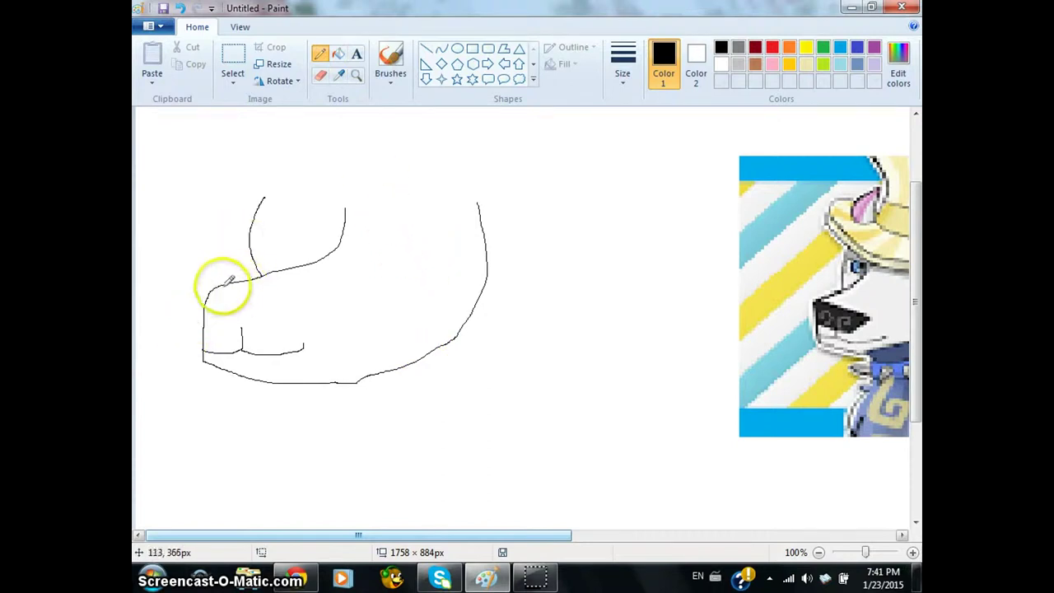
left_click_drag(219, 284, 275, 313)
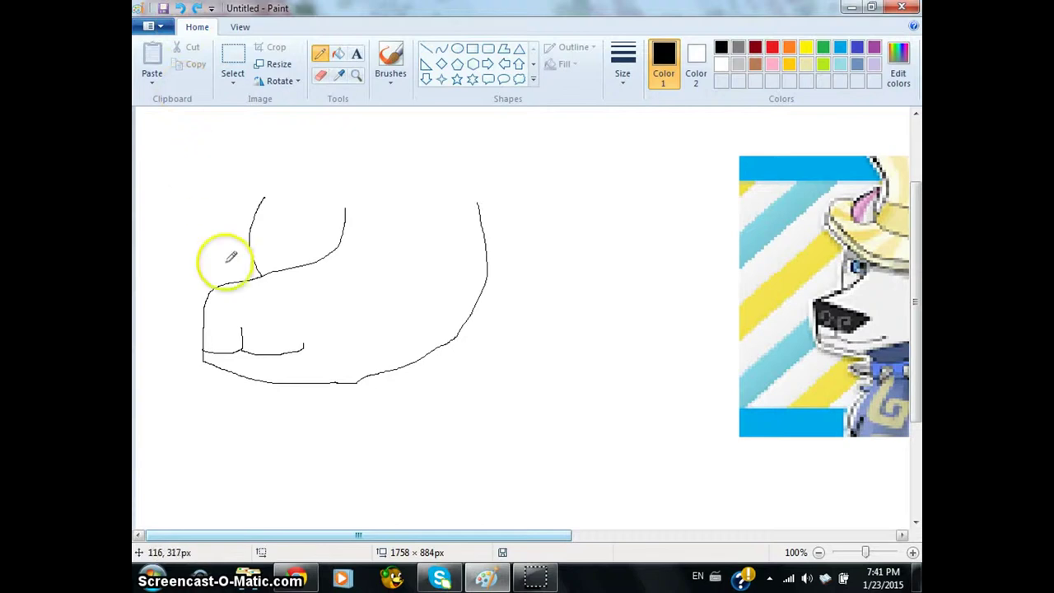
mouse_move(207, 295)
left_mouse_down()
mouse_move(284, 302)
mouse_move(246, 325)
left_mouse_up()
left_click(179, 9)
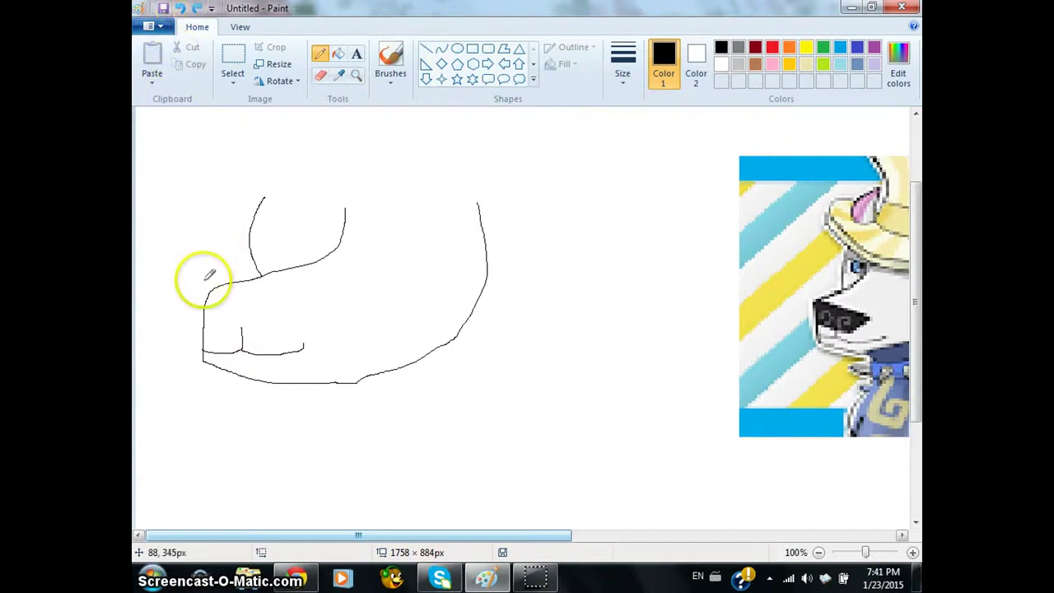
- Outline the nose at the muzzle's tip and draw two nostril swirls in the grey sampled from the reference picture's nose
mouse_move(212, 294)
left_mouse_down()
mouse_move(288, 299)
mouse_move(272, 324)
left_mouse_up()
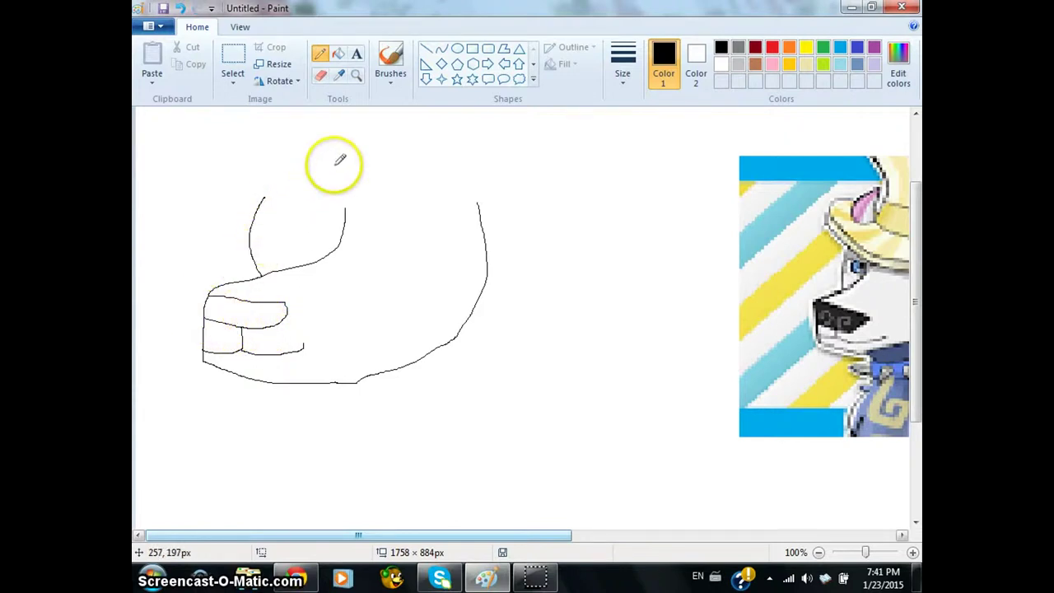
left_click(339, 75)
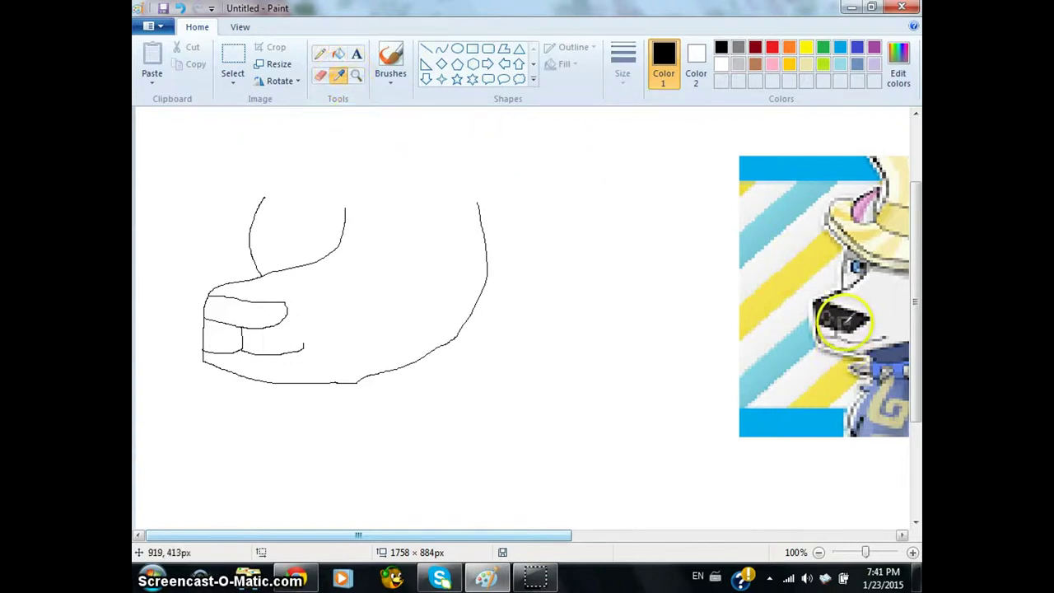
left_click(842, 323)
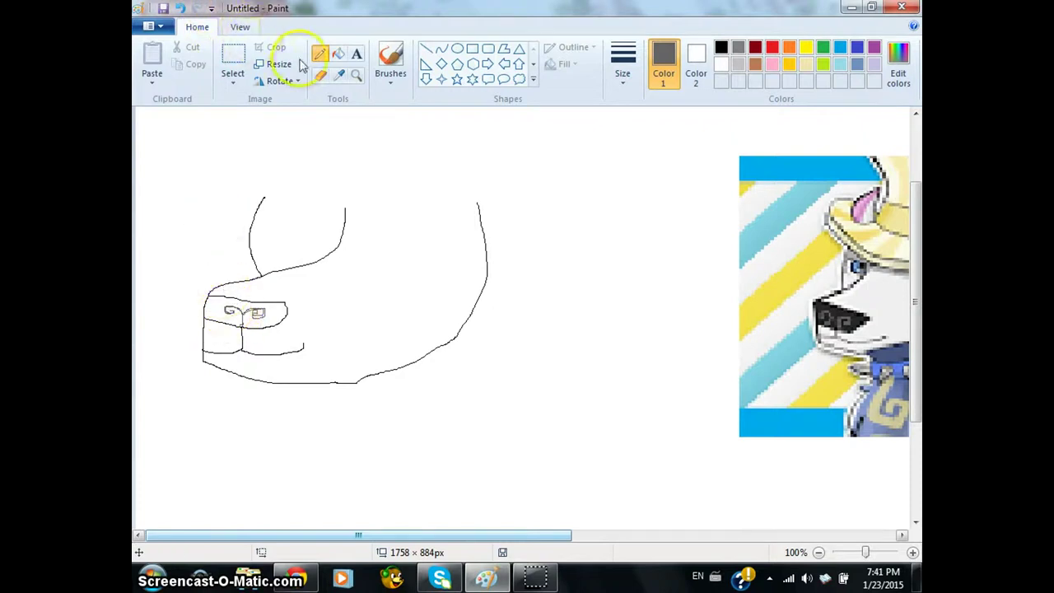
left_click(339, 75)
left_click(336, 54)
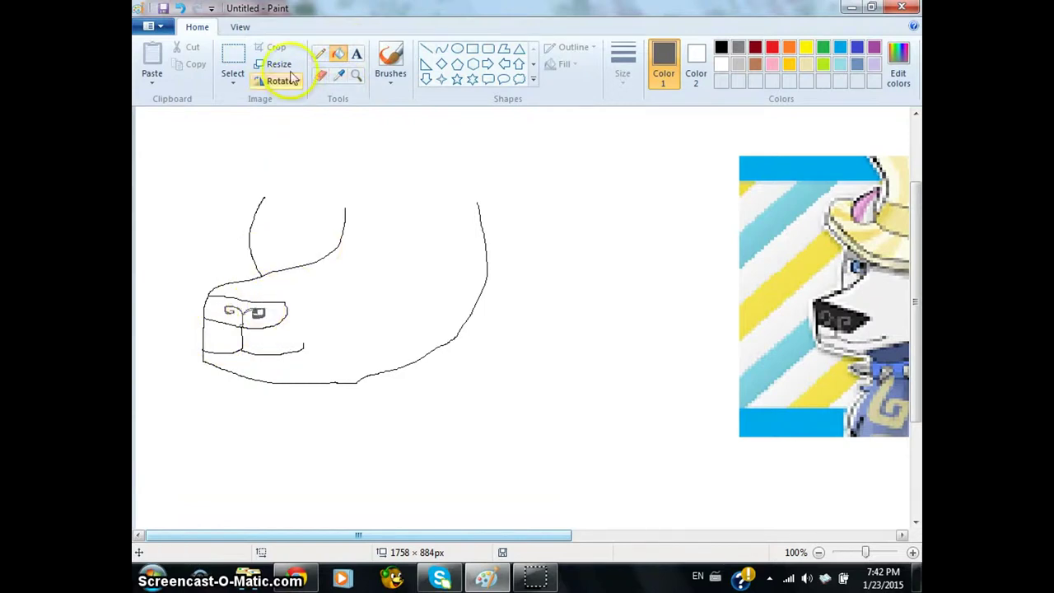
left_click(319, 53)
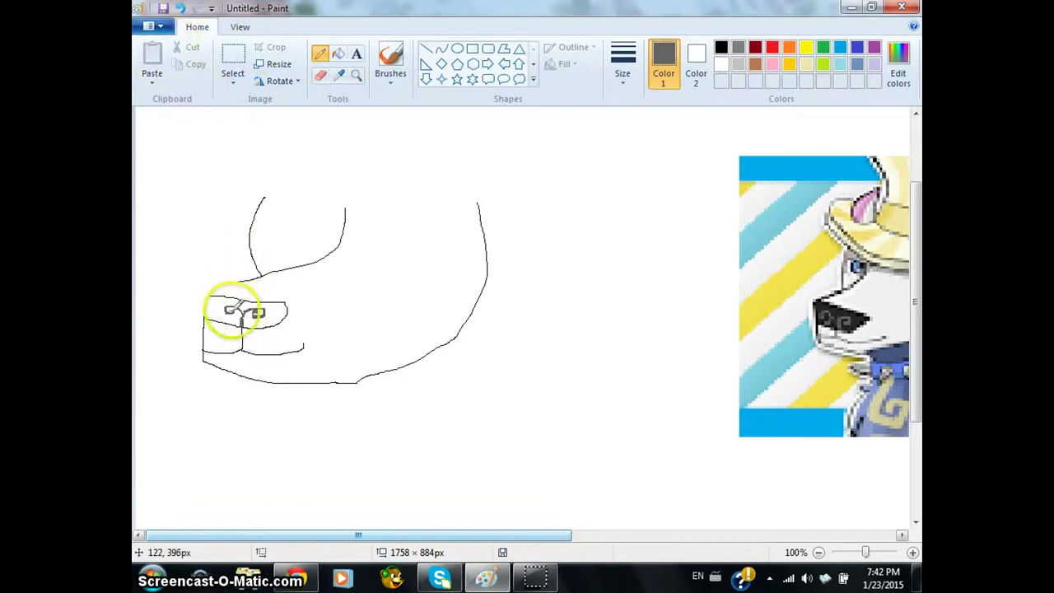
- Fill the nose around the swirls with the near-black colour sampled from the reference picture's nose
left_click(341, 80)
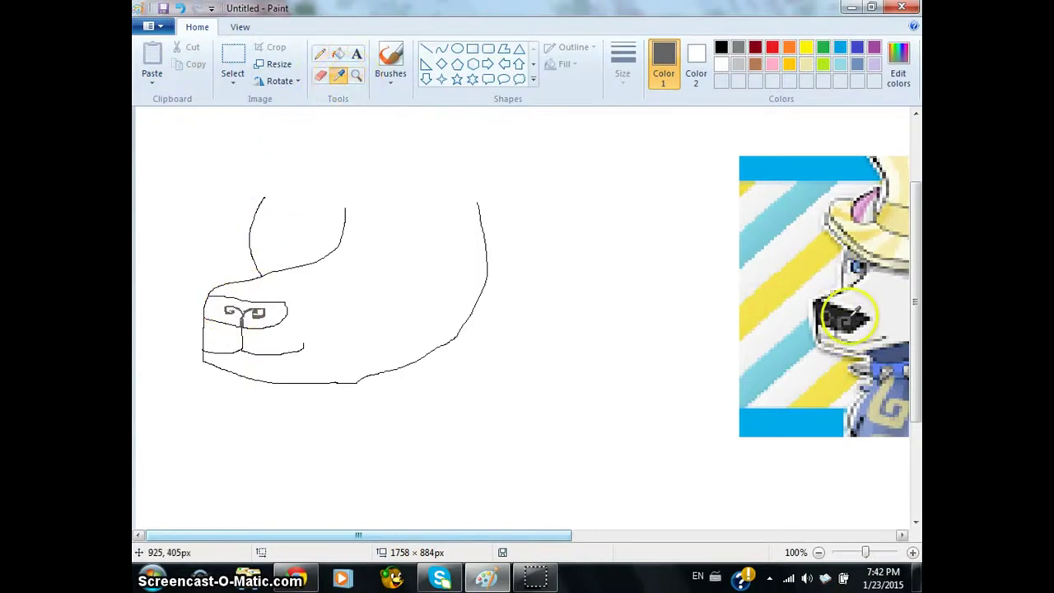
left_click(838, 313)
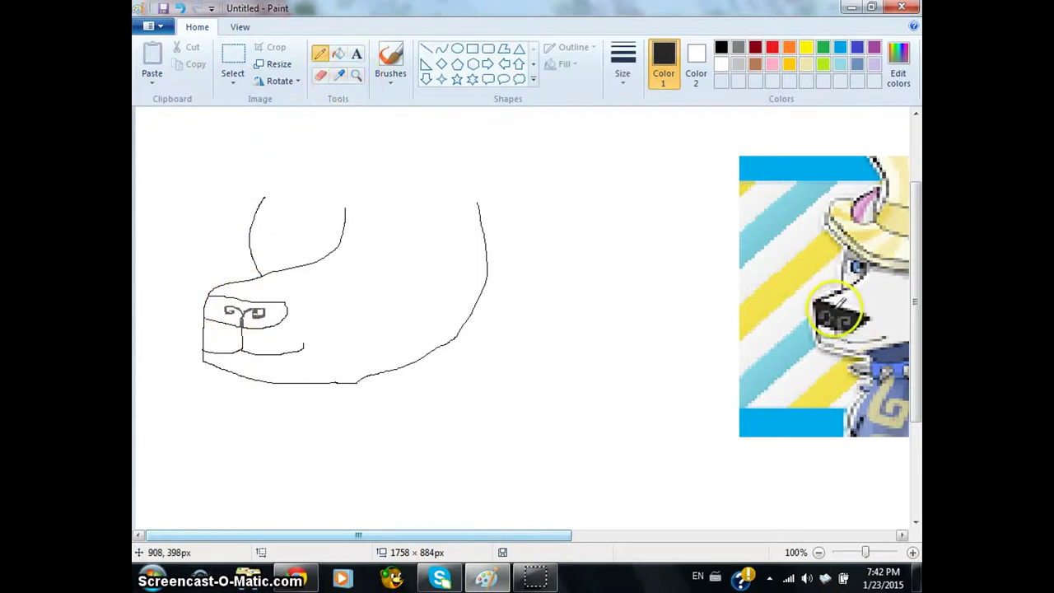
left_click(338, 54)
left_click(277, 311)
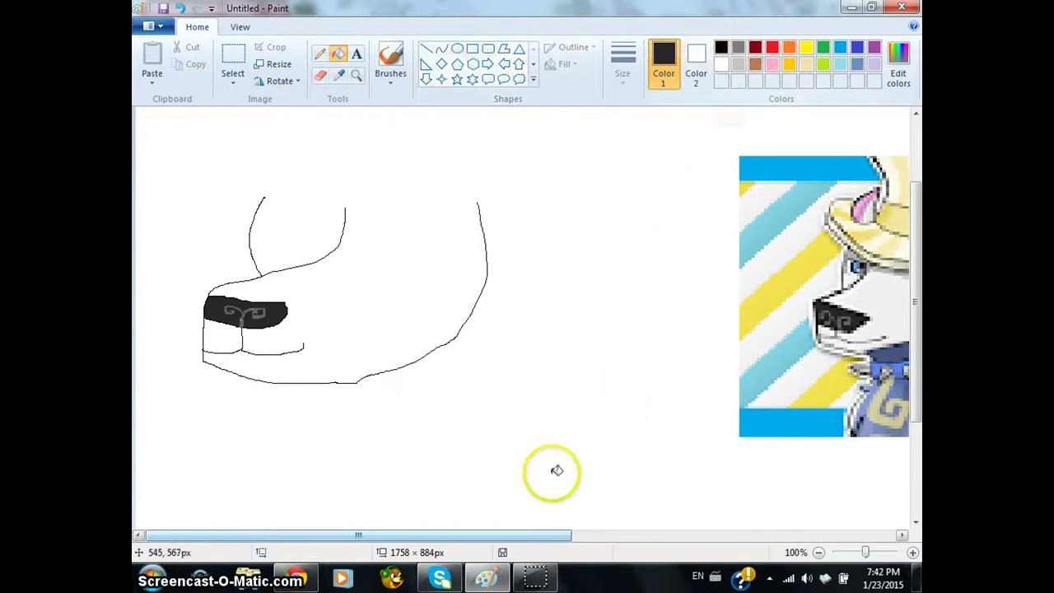
- Draw the hat brim's lower edge as a wide pencil curve across the tops of the face lines, with both ends turned up
left_click_drag(567, 536, 607, 536)
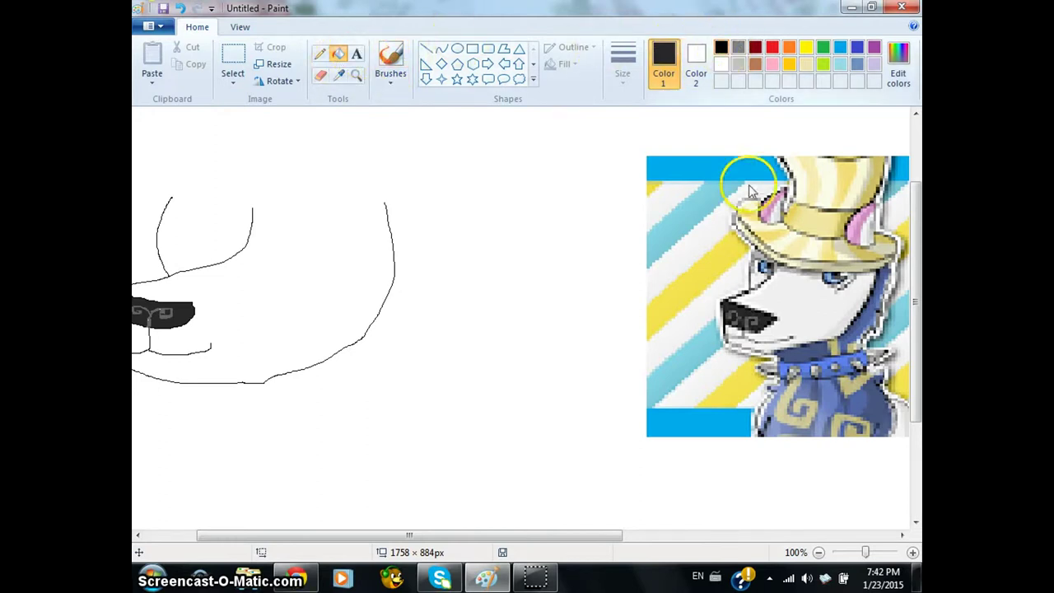
left_click(818, 552)
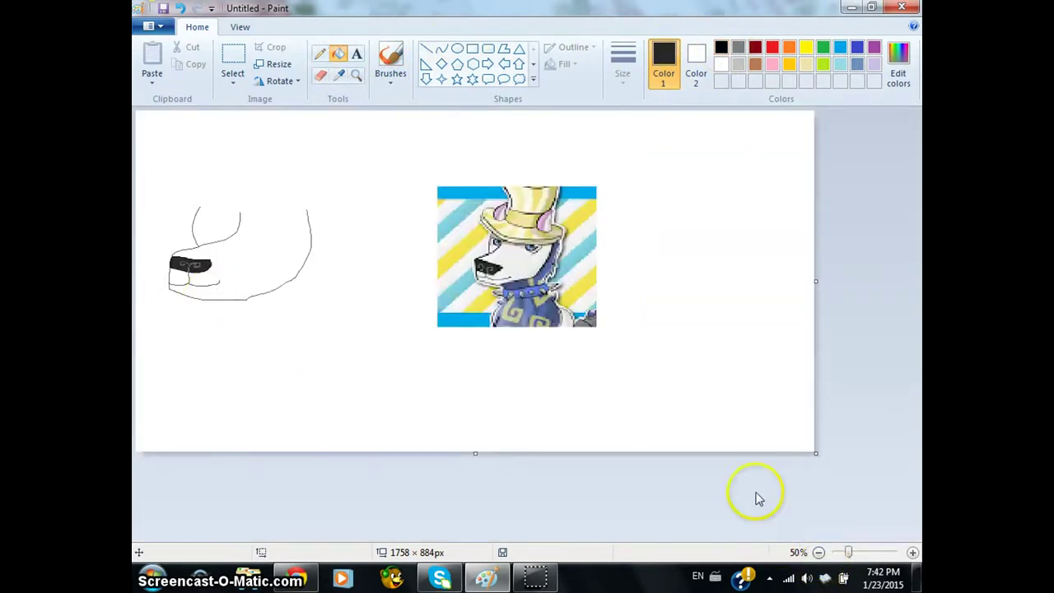
left_click(912, 552)
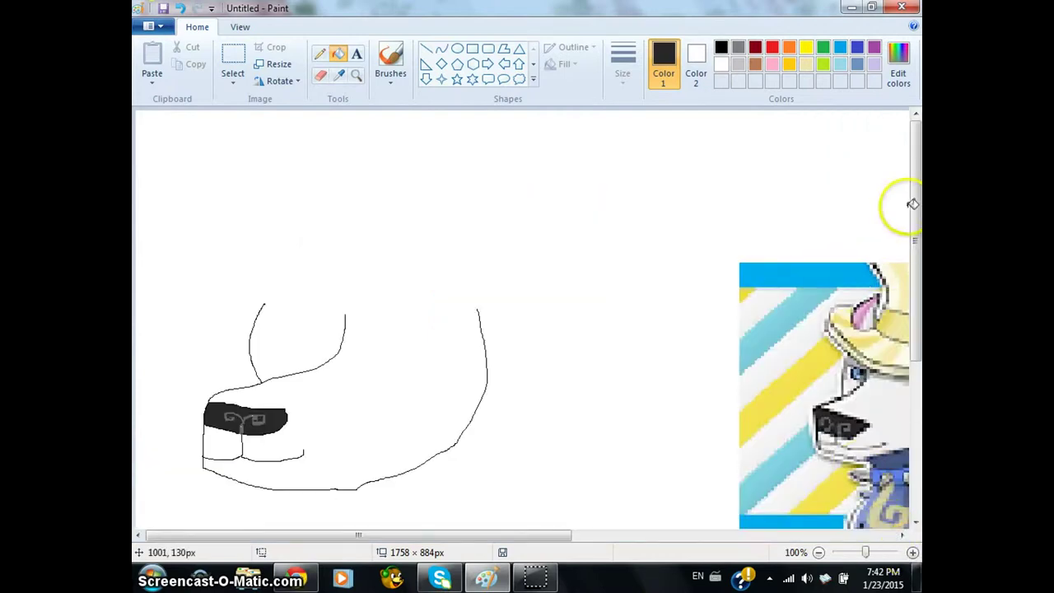
scroll(913, 272, "down", 3)
left_click_drag(911, 425, 912, 394)
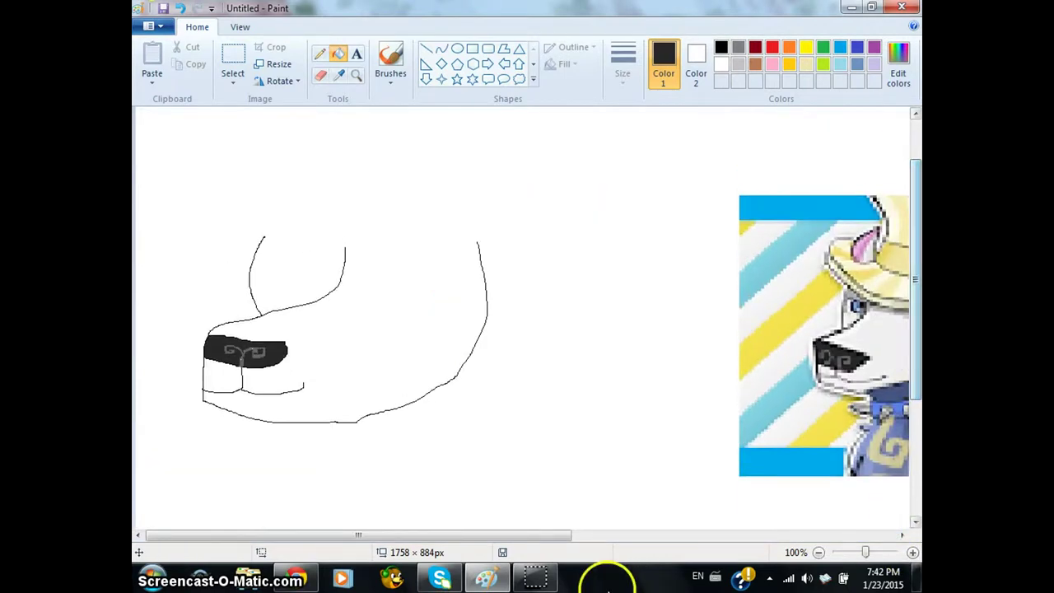
left_click(320, 54)
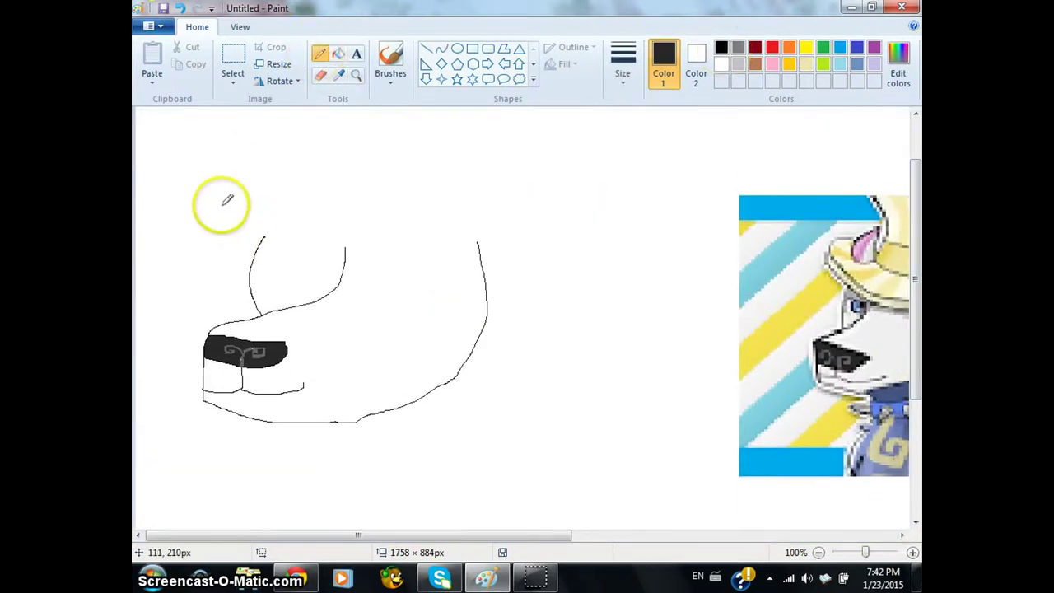
mouse_move(219, 200)
left_mouse_down()
mouse_move(220, 215)
mouse_move(254, 229)
mouse_move(347, 247)
mouse_move(539, 231)
mouse_move(547, 188)
left_mouse_up()
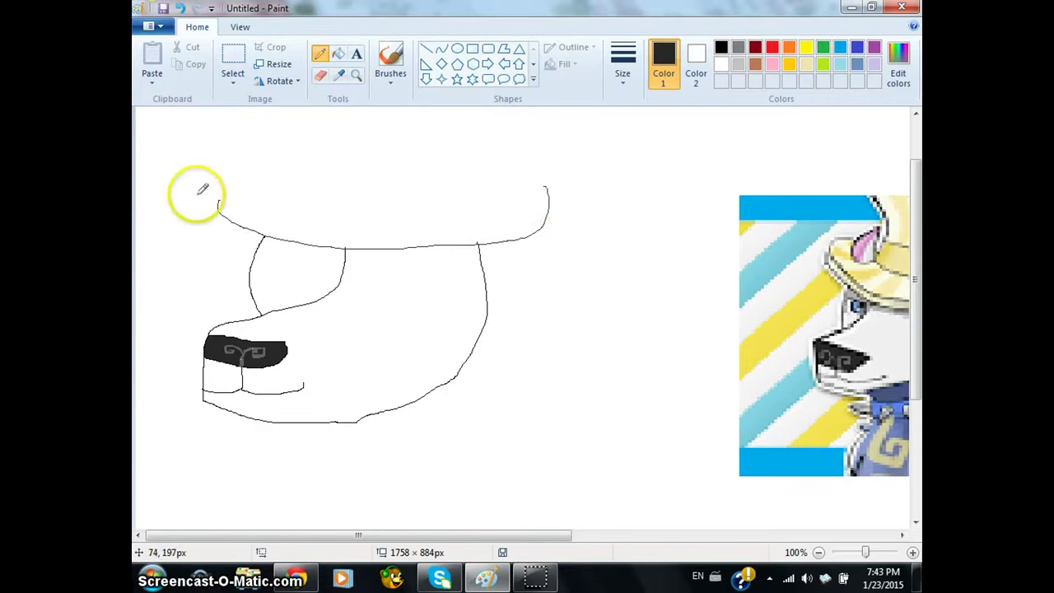
left_click_drag(231, 179, 221, 198)
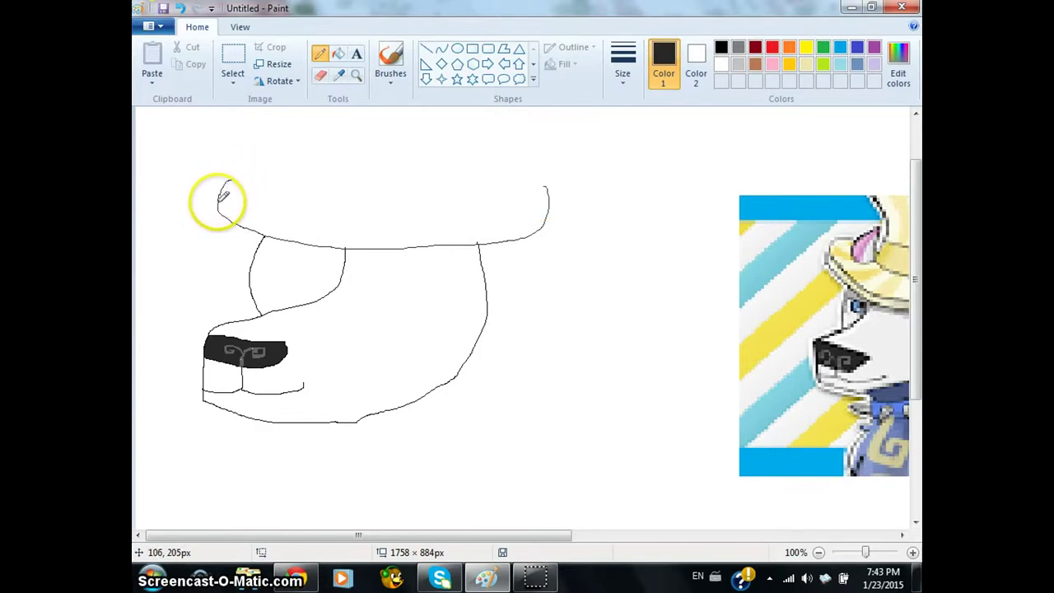
- Draw the left ear above the brim as a pointed pencil outline with an inner line, and join the brim's left end to it
mouse_move(518, 536)
left_mouse_down()
mouse_move(568, 541)
mouse_move(551, 541)
left_mouse_up()
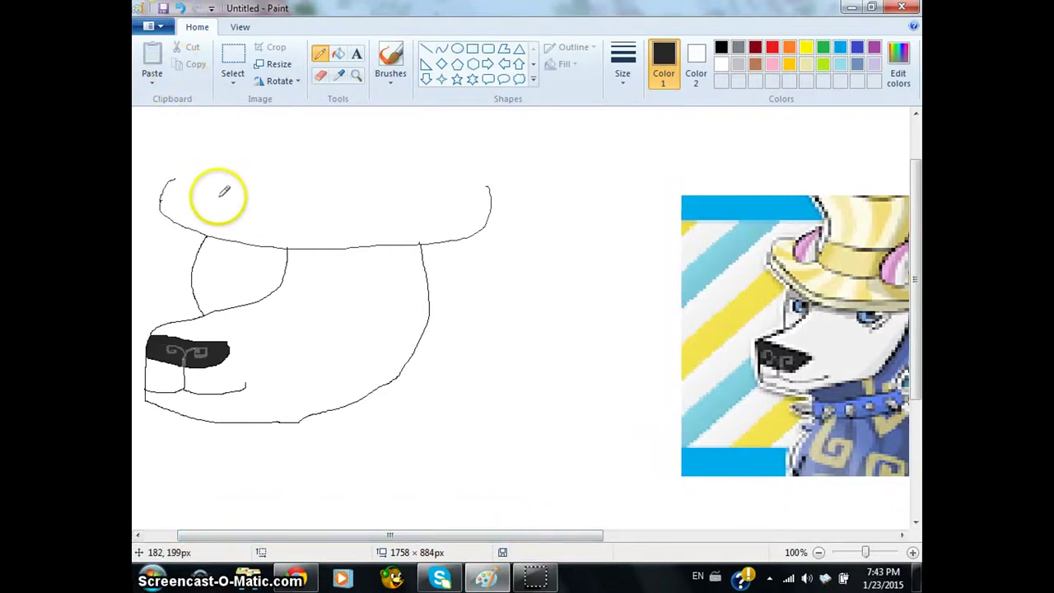
mouse_move(206, 201)
left_mouse_down()
mouse_move(218, 161)
mouse_move(245, 149)
mouse_move(231, 202)
left_mouse_up()
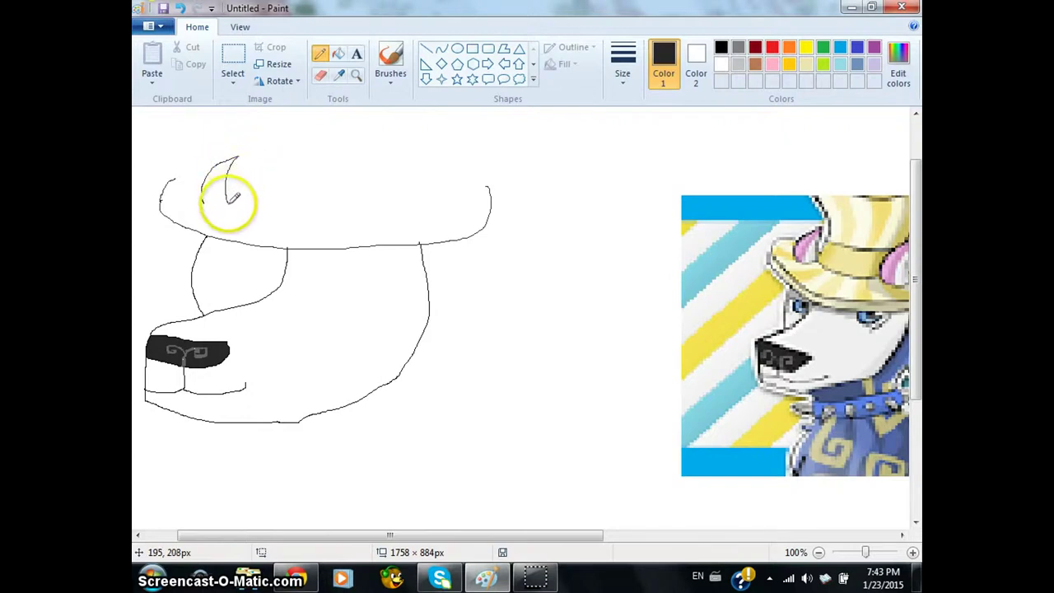
left_click_drag(238, 167, 249, 200)
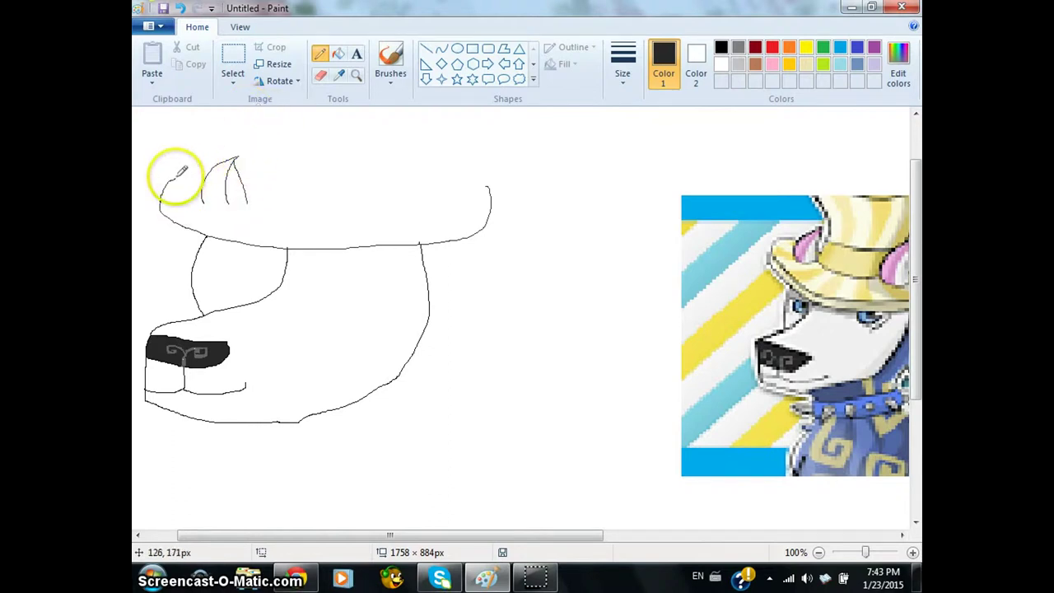
left_click_drag(183, 173, 210, 169)
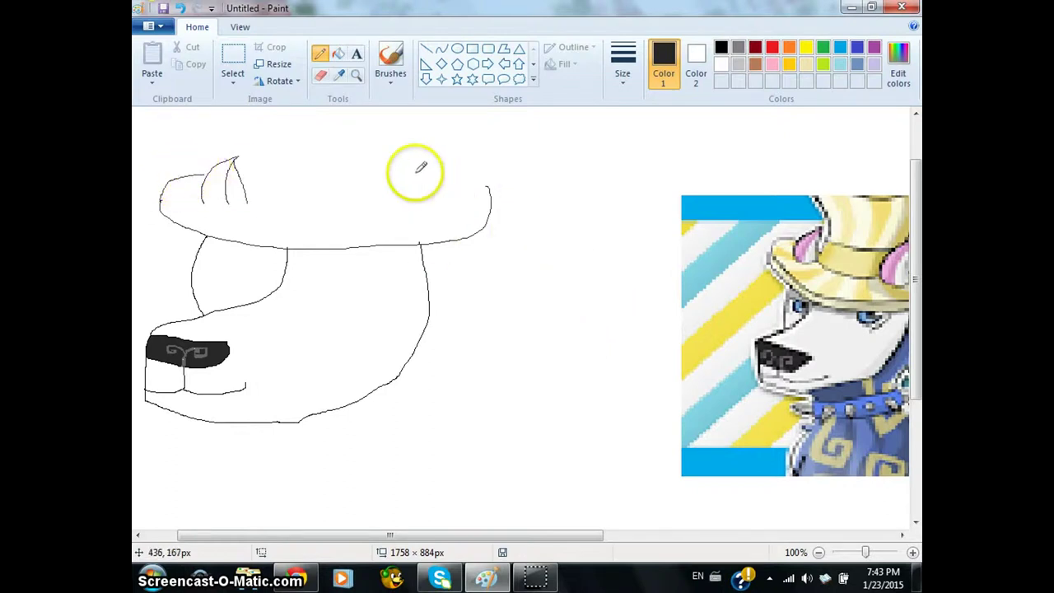
- Draw the right ear with an inner line, redraw its outer edge closer in, and join the brim's right end to it
mouse_move(427, 164)
left_mouse_down()
mouse_move(423, 205)
mouse_move(430, 154)
mouse_move(445, 207)
left_mouse_up()
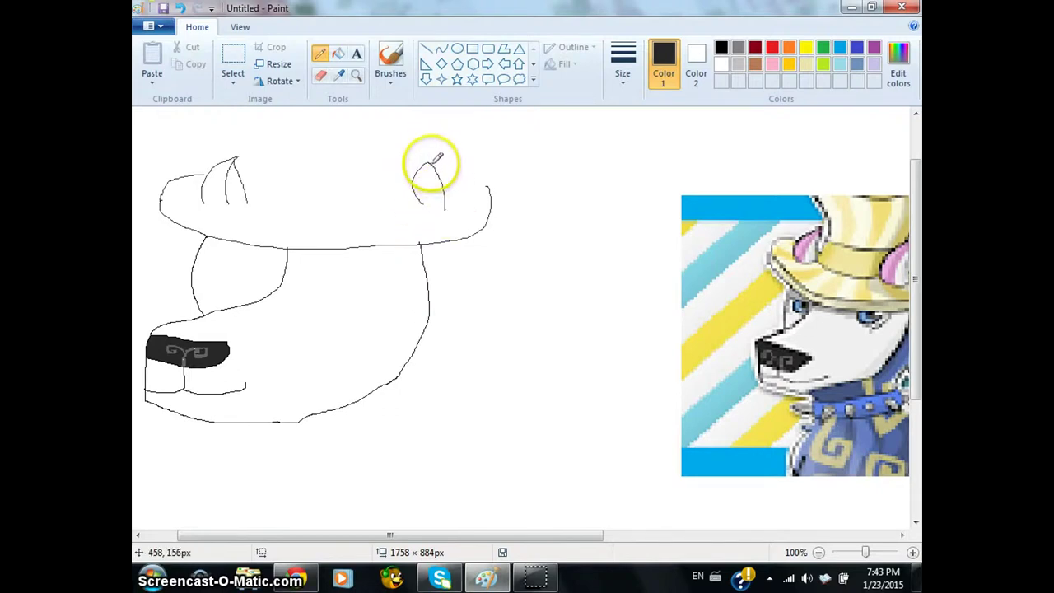
mouse_move(435, 162)
left_mouse_down()
mouse_move(463, 176)
mouse_move(469, 210)
left_mouse_up()
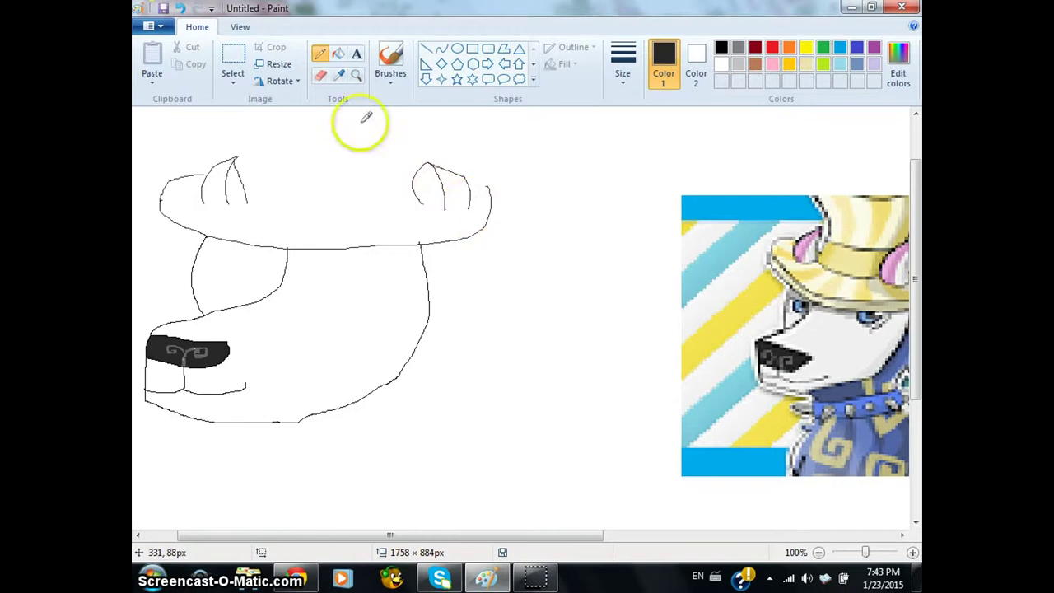
left_click(320, 75)
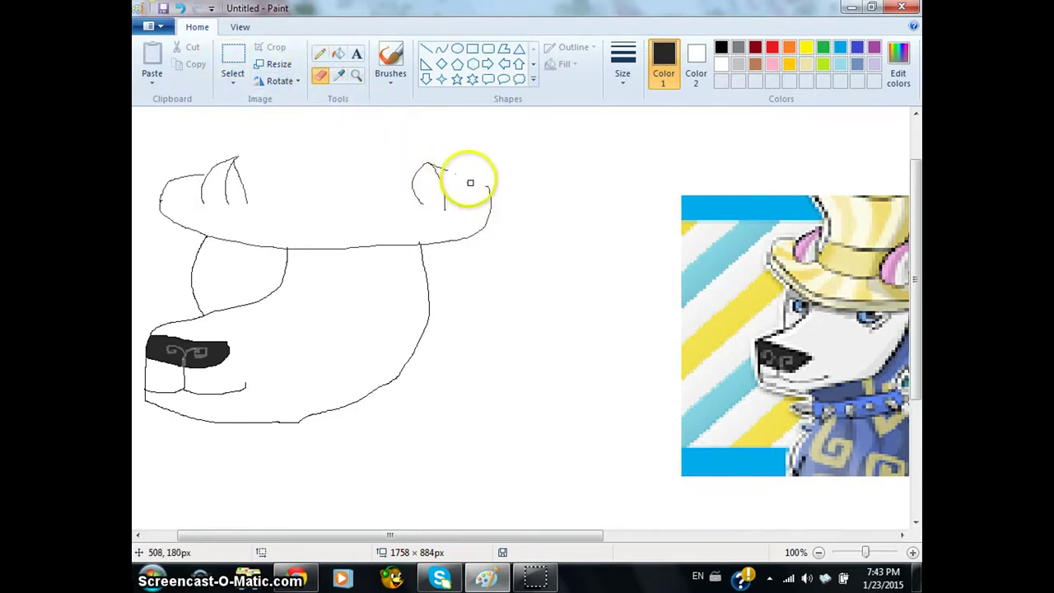
left_click(320, 52)
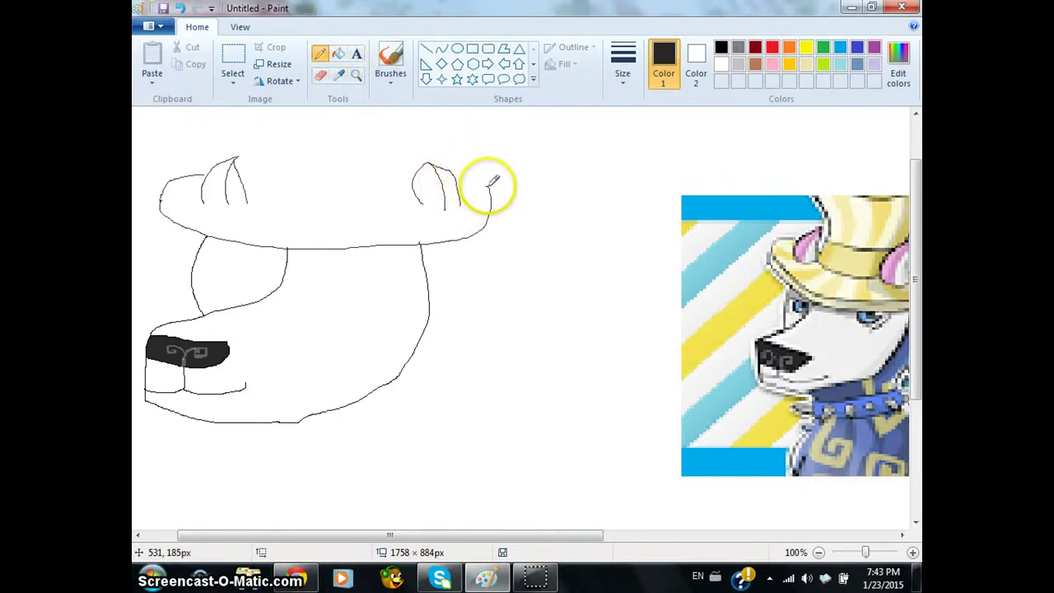
left_click_drag(486, 184, 460, 169)
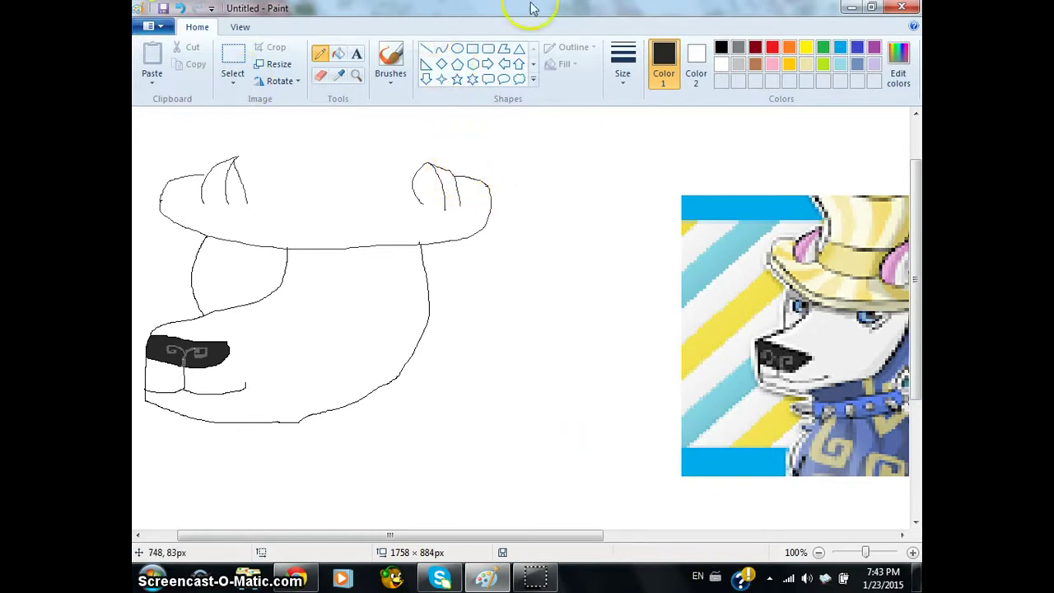
- Erase the right ear's left edge and redraw it further out, rising to a pointed tip
left_click(320, 75)
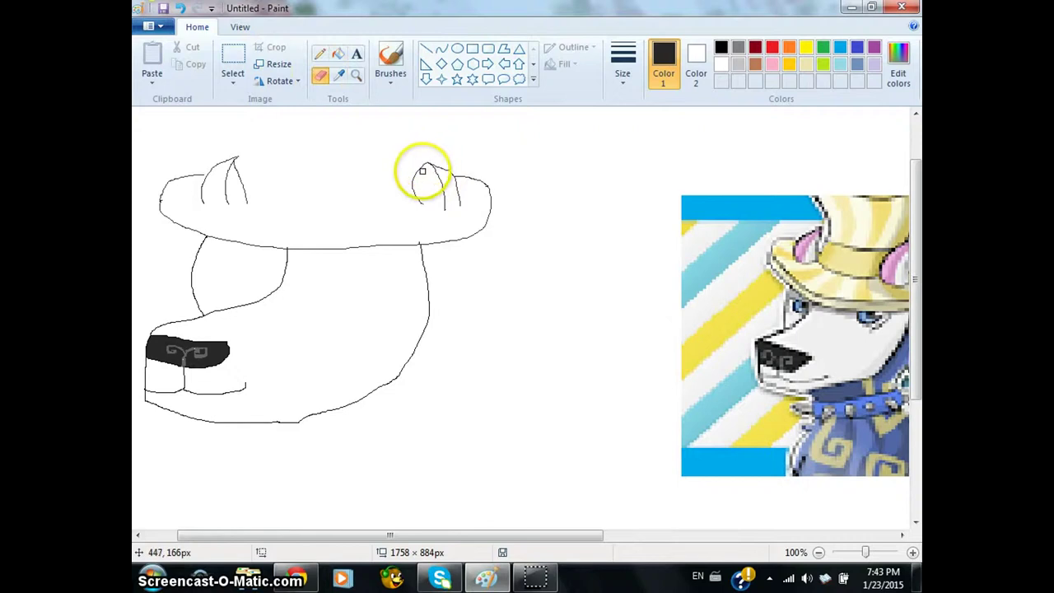
left_click_drag(429, 159, 423, 207)
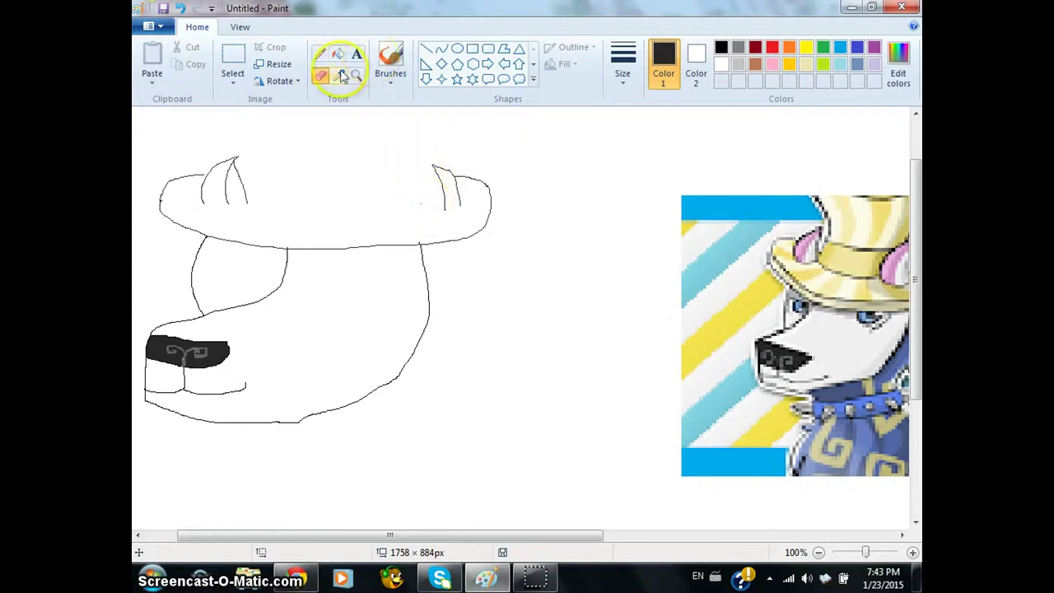
left_click(321, 56)
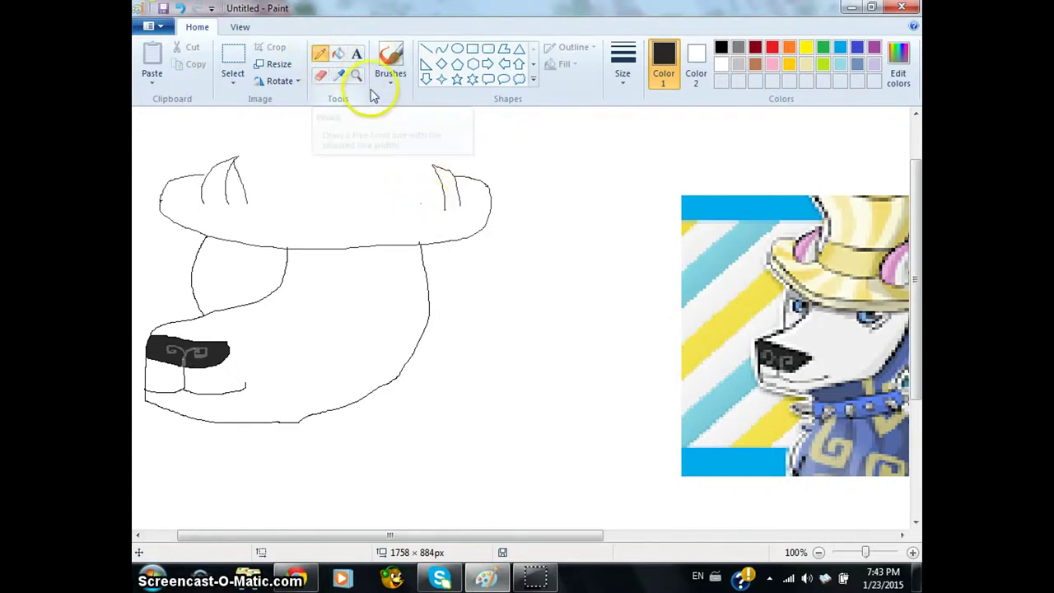
mouse_move(405, 206)
left_mouse_down()
mouse_move(405, 183)
mouse_move(437, 153)
left_mouse_up()
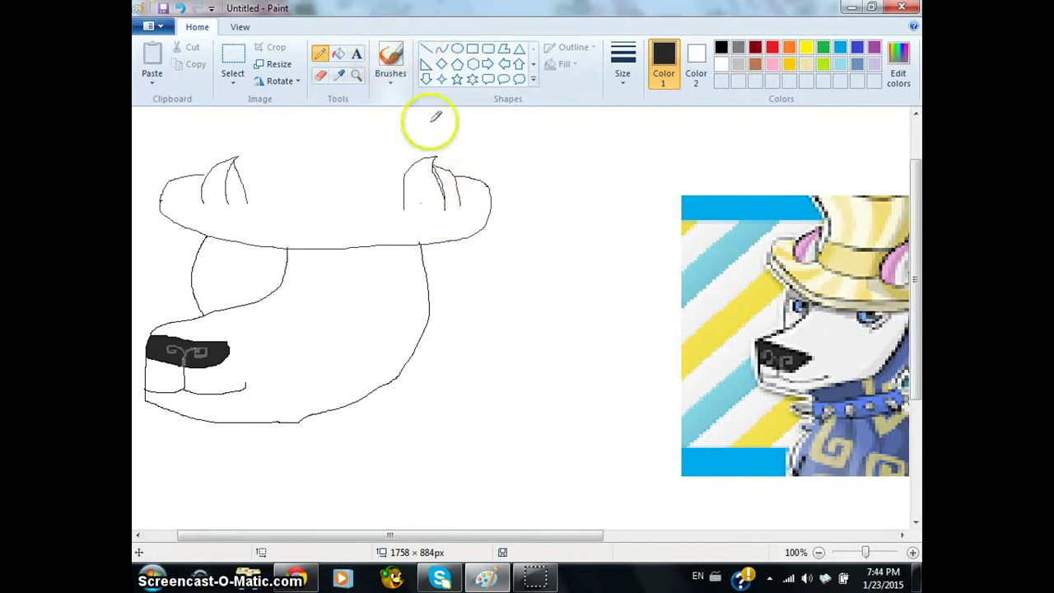
- Redraw the right ear's outer edge from the new tip down to the brim and trim the ear lines' lower ends level
left_click(321, 74)
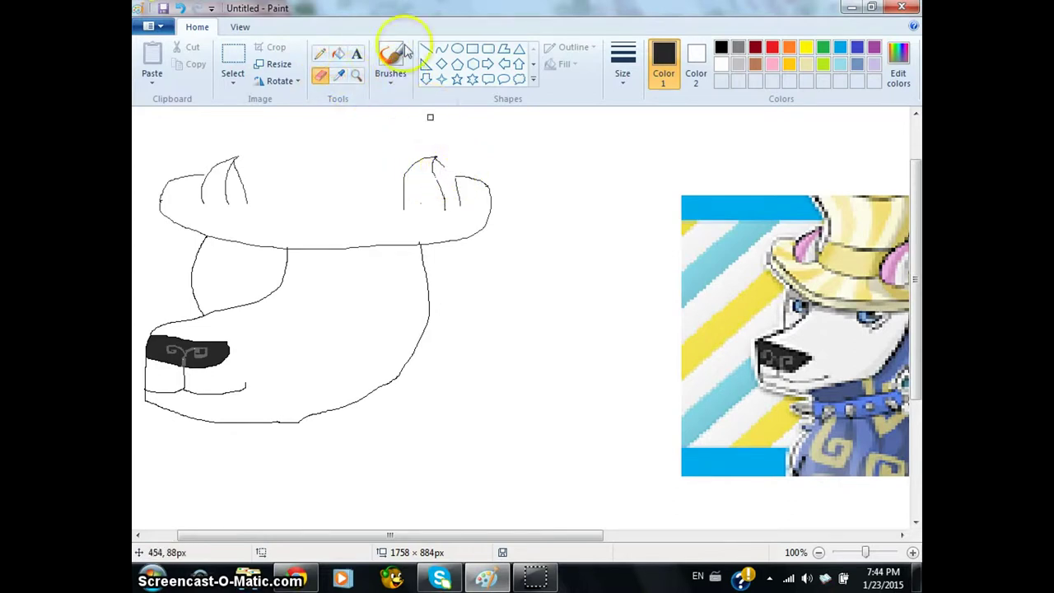
left_click(321, 53)
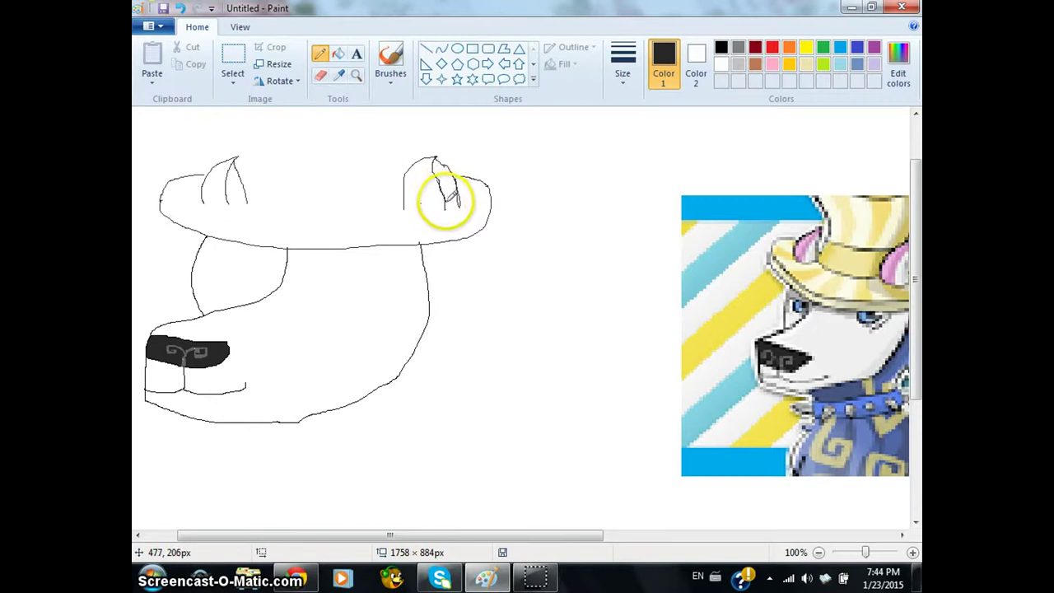
left_click(321, 76)
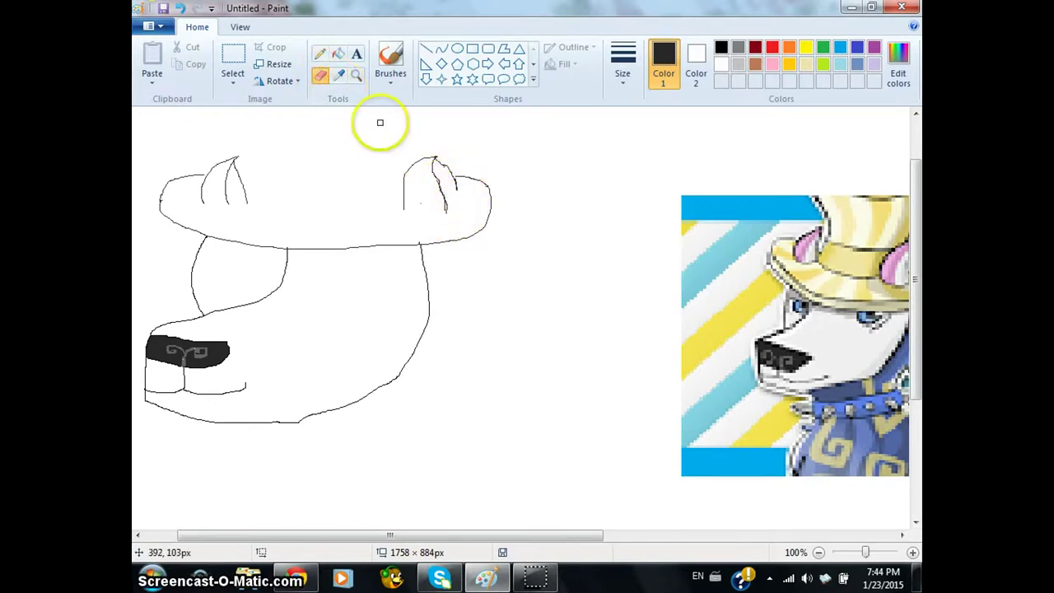
mouse_move(445, 210)
left_mouse_down()
mouse_move(391, 207)
mouse_move(404, 205)
left_mouse_up()
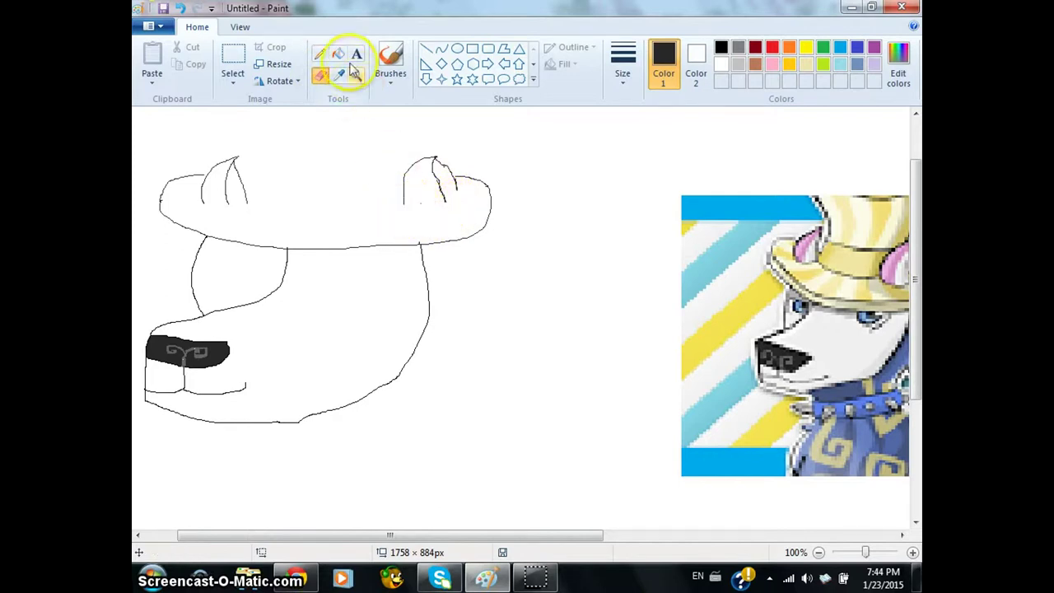
left_click(320, 54)
left_click_drag(450, 175, 458, 183)
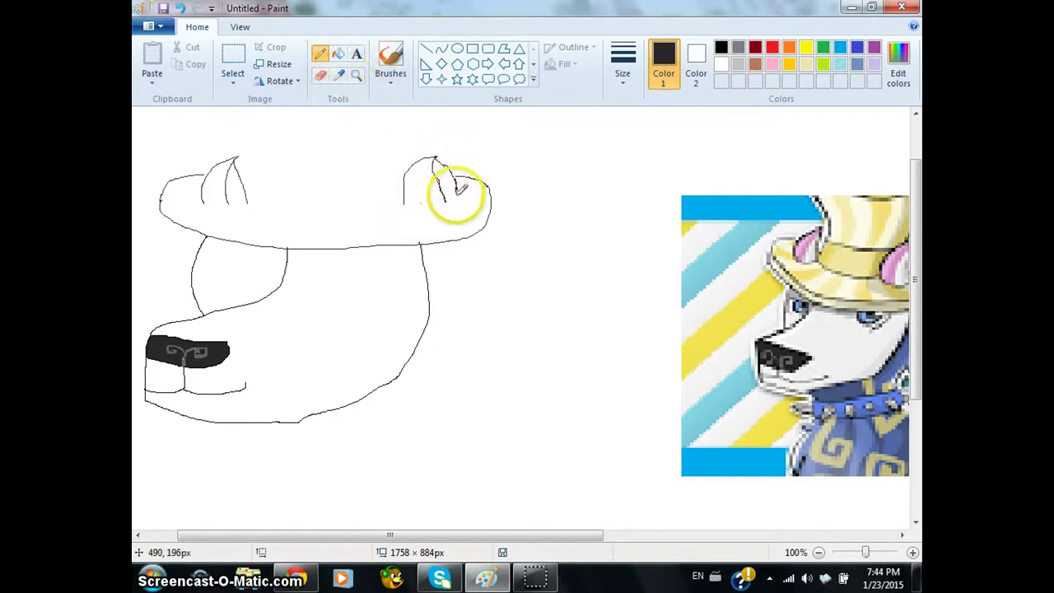
- Try to redraw the lower part of the right ear's left edge as an inward curve
left_click(320, 75)
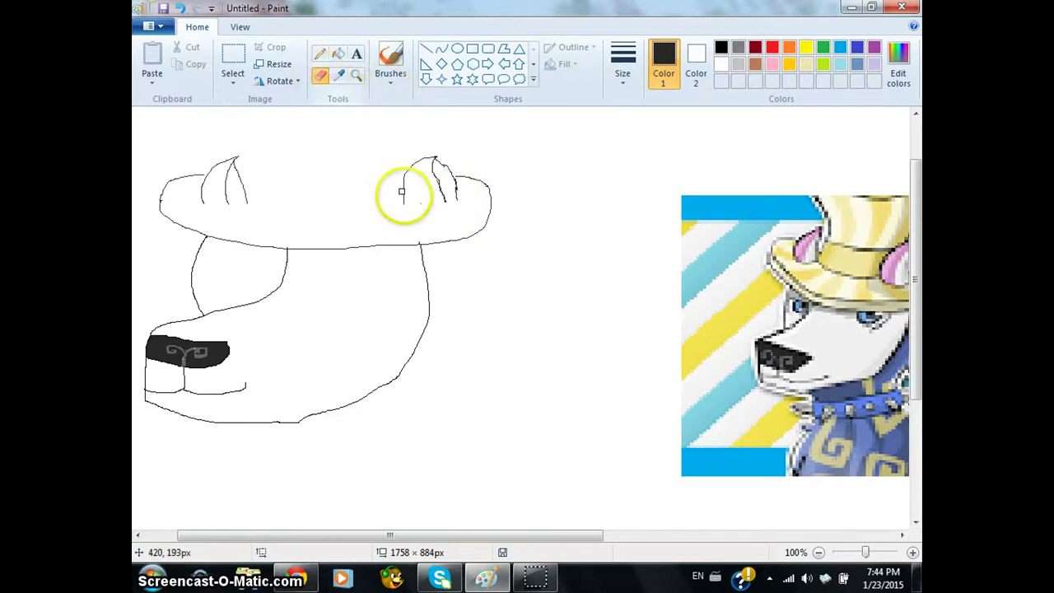
left_click(320, 54)
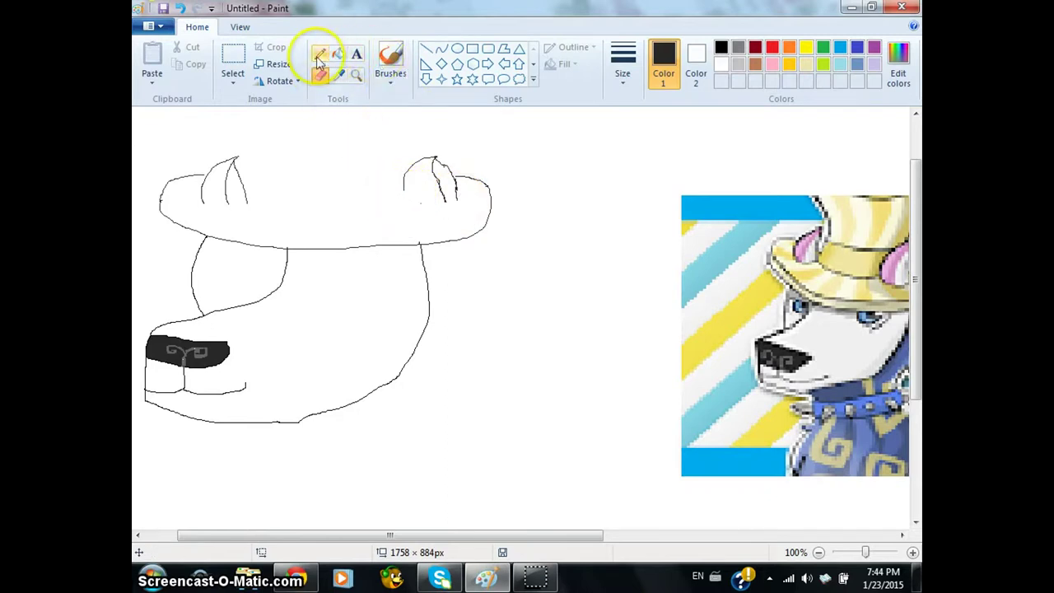
left_click_drag(434, 157, 407, 194)
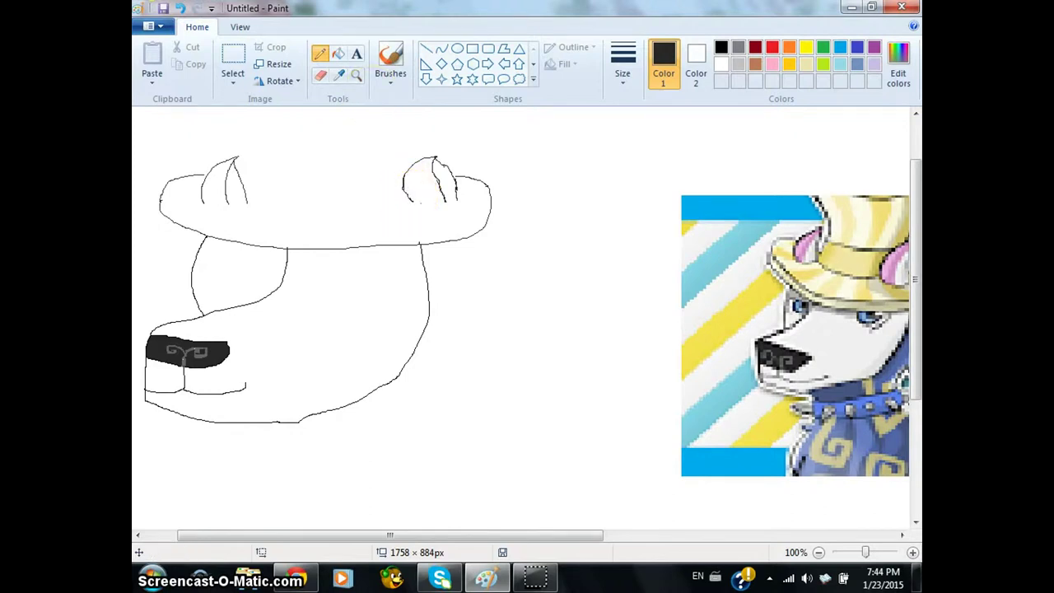
- Erase the right ear's curved left edge and redraw it as a steep, nearly straight line closer to the tip
left_click(320, 75)
mouse_move(407, 165)
left_mouse_down()
mouse_move(400, 207)
mouse_move(409, 198)
left_mouse_up()
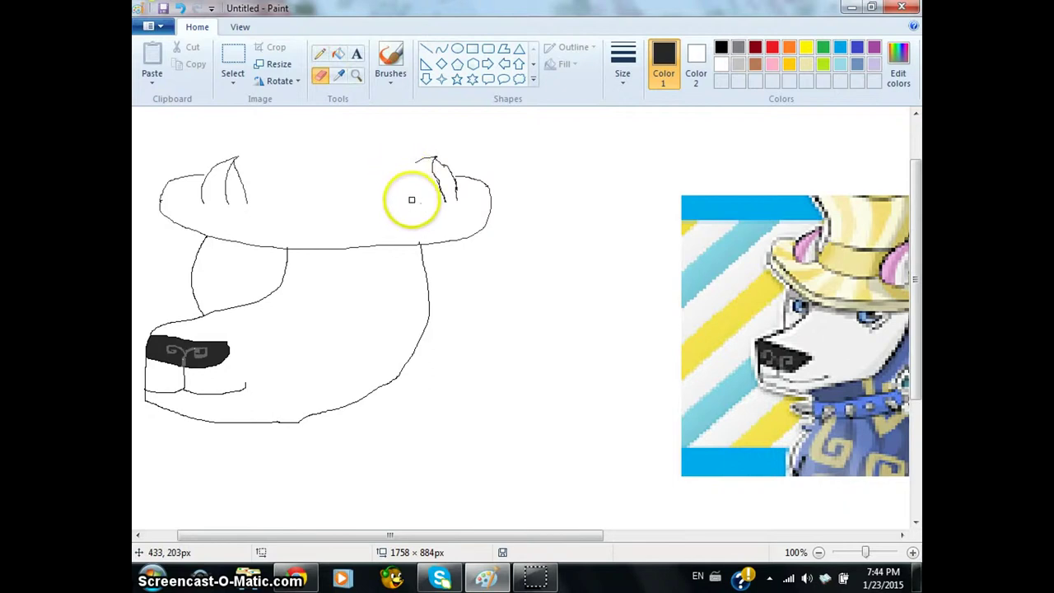
left_click(320, 53)
left_click_drag(421, 160, 412, 204)
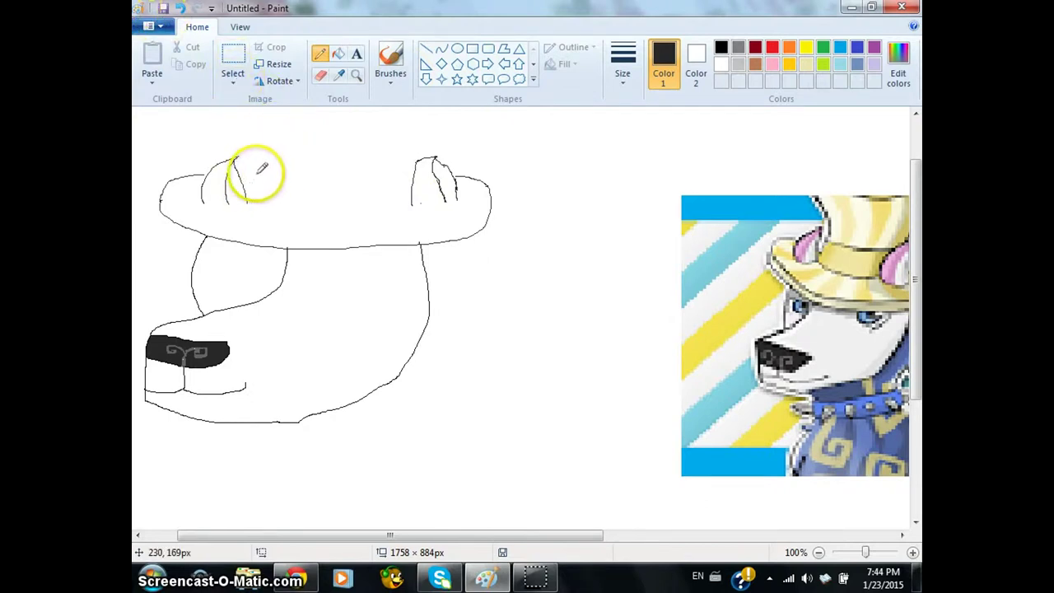
- Draw the crown's curved base between the ears with short upturned sides, and add the brim segment behind the left ear
mouse_move(248, 191)
left_mouse_down()
mouse_move(281, 198)
mouse_move(400, 181)
mouse_move(412, 148)
mouse_move(410, 177)
left_mouse_up()
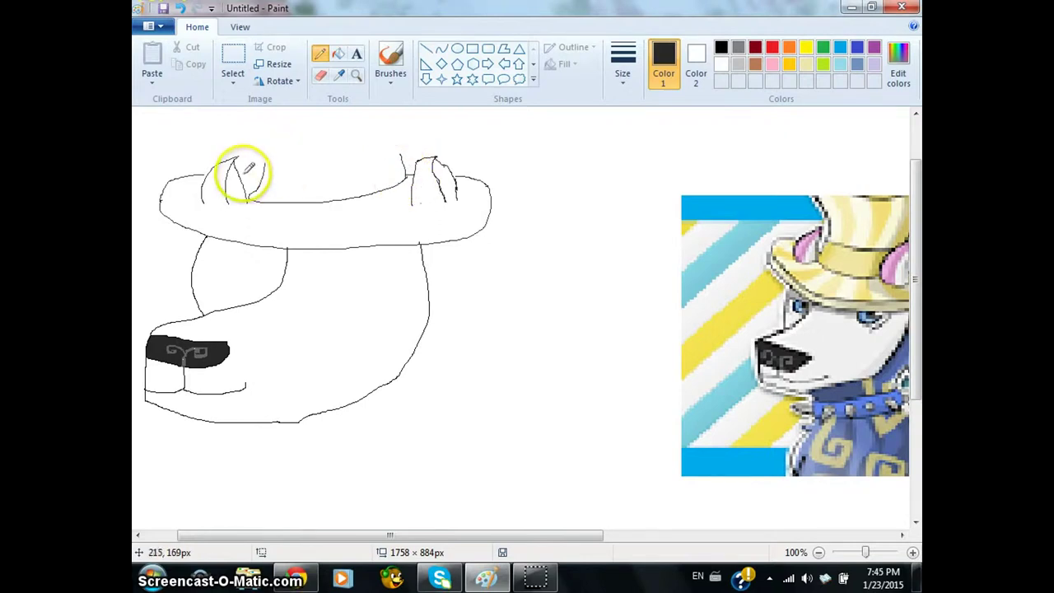
mouse_move(250, 173)
left_mouse_down()
mouse_move(264, 173)
mouse_move(264, 191)
left_mouse_up()
- Draw the hat crown's two curved sides upwards from its base and close them with a thin slanted oval top
left_click_drag(915, 190, 915, 152)
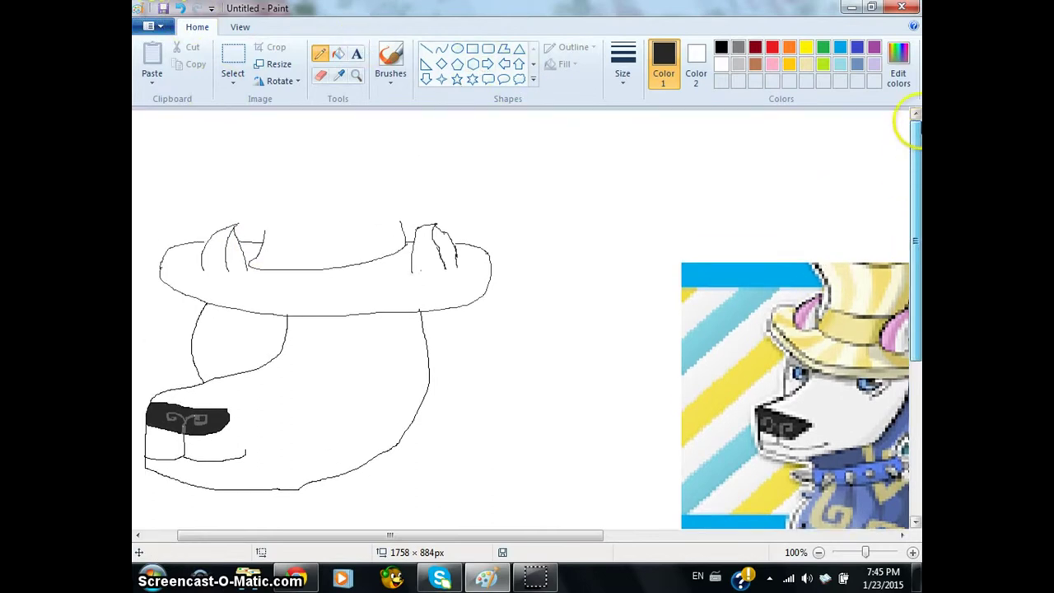
mouse_move(247, 151)
left_mouse_down()
mouse_move(267, 219)
mouse_move(252, 264)
left_mouse_up()
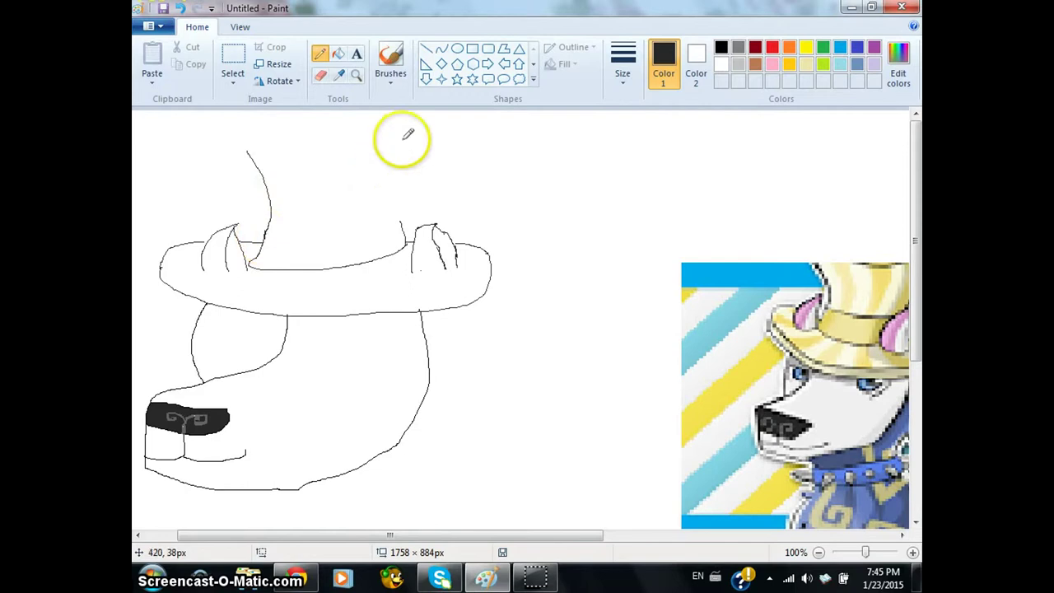
left_click_drag(373, 143, 400, 218)
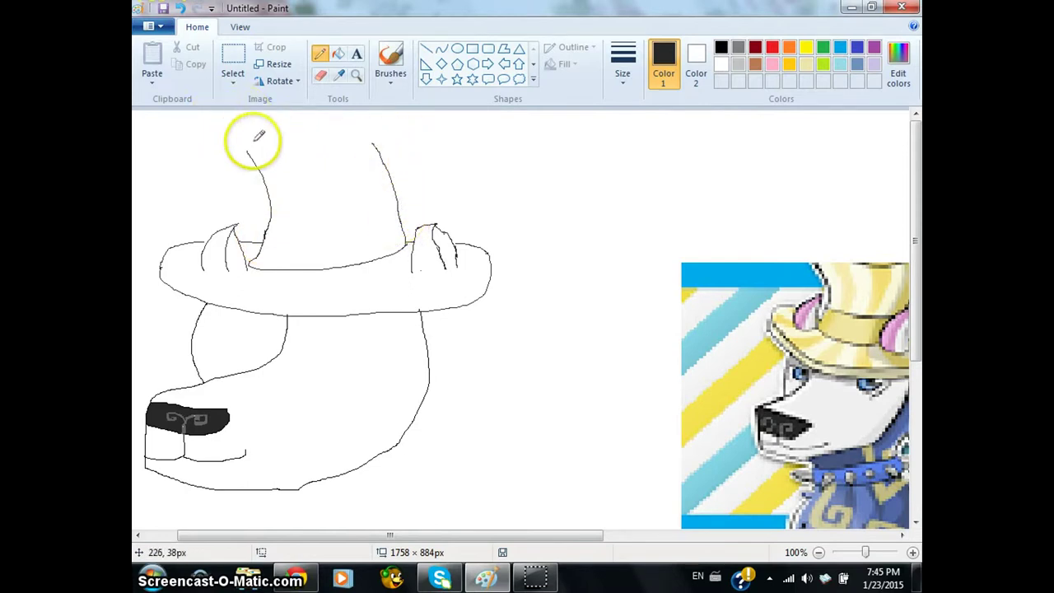
mouse_move(247, 152)
left_mouse_down()
mouse_move(377, 139)
mouse_move(251, 150)
mouse_move(373, 138)
left_mouse_up()
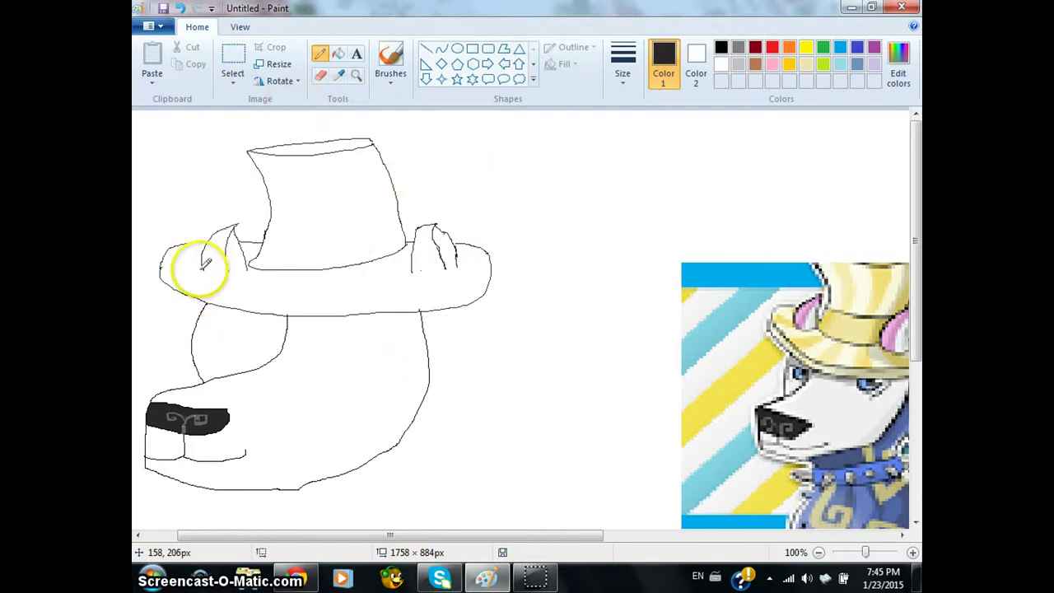
- Close the bottoms of both ears with pencil lines and draw the hatband's upper edge across the lower crown
left_click_drag(202, 267, 241, 269)
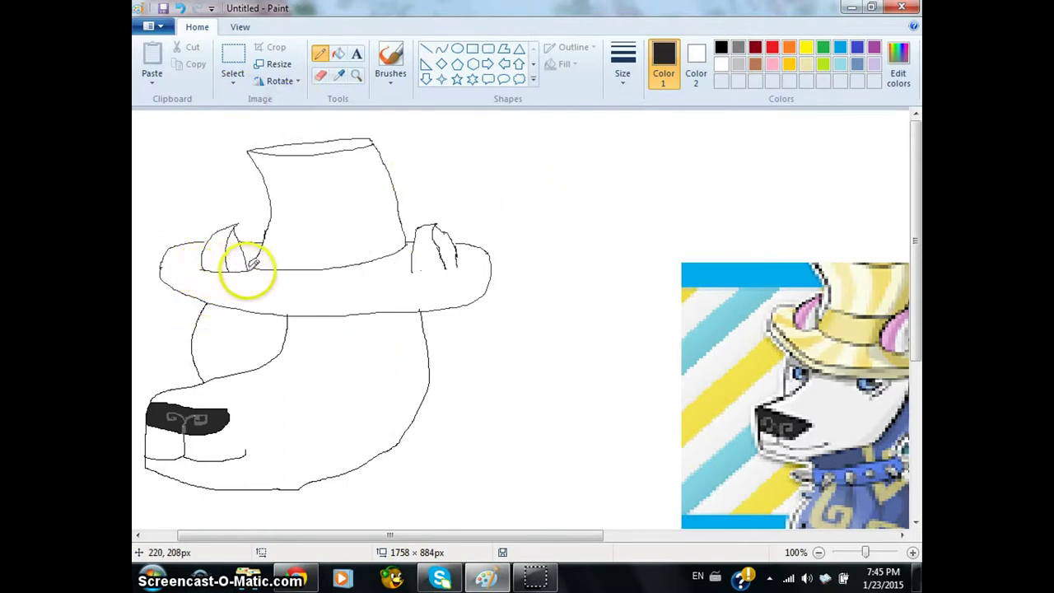
mouse_move(430, 247)
left_mouse_down()
mouse_move(411, 271)
mouse_move(466, 262)
mouse_move(447, 262)
left_mouse_up()
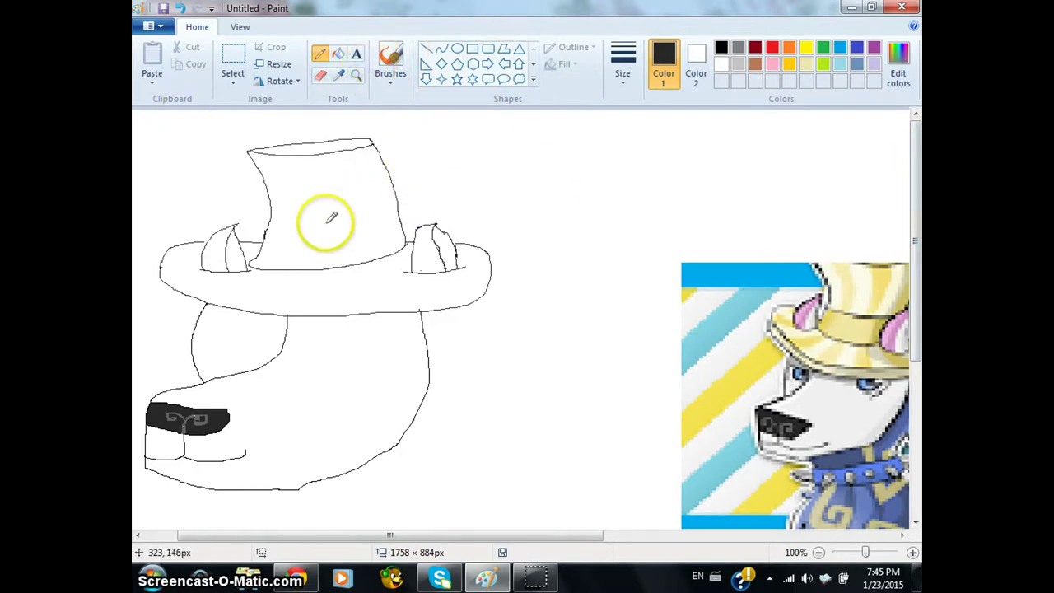
left_click_drag(265, 233, 403, 219)
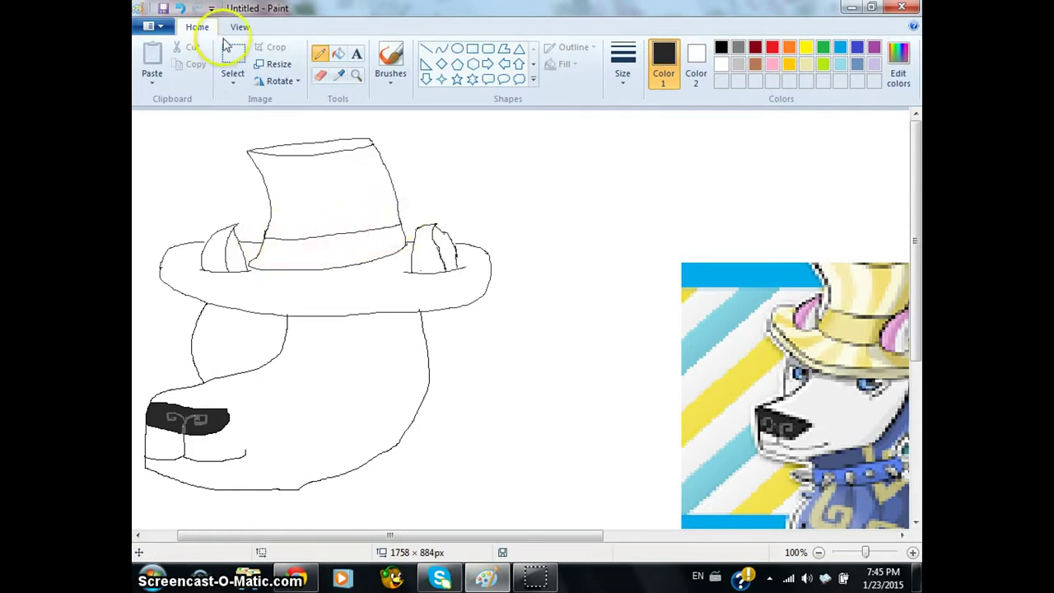
- Erase the crown's oval top with a larger eraser and redraw the upper end of the crown's left side
left_click(320, 75)
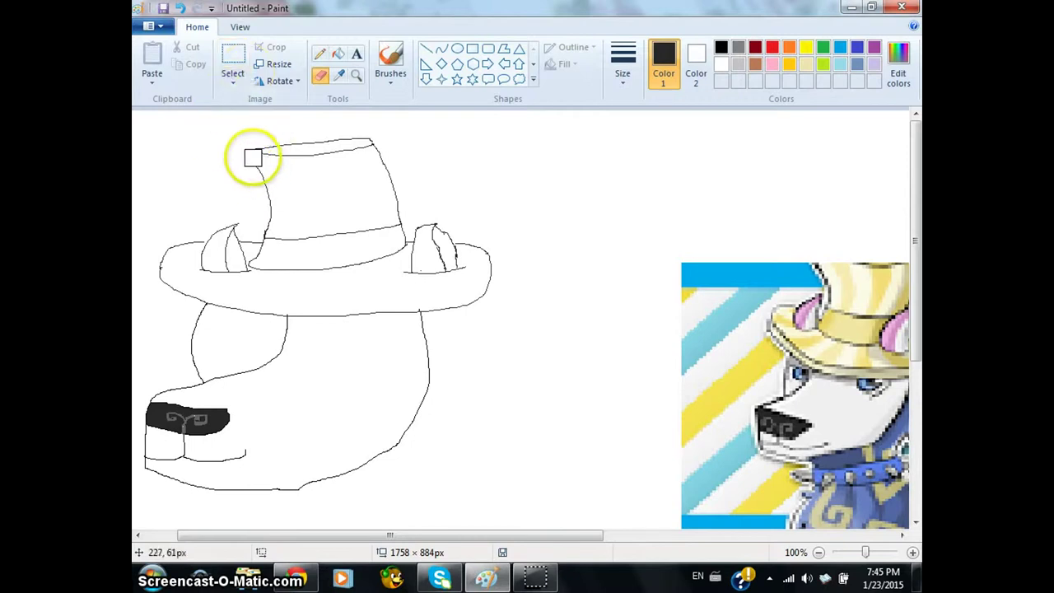
mouse_move(254, 157)
left_mouse_down()
mouse_move(384, 136)
mouse_move(291, 151)
left_mouse_up()
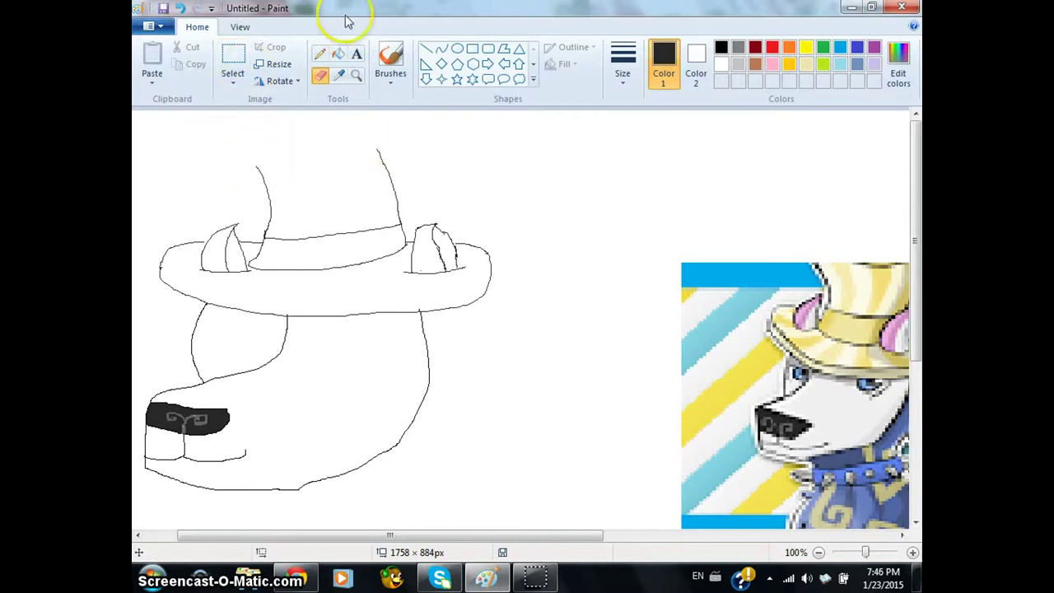
left_click(321, 57)
left_click_drag(244, 147, 264, 183)
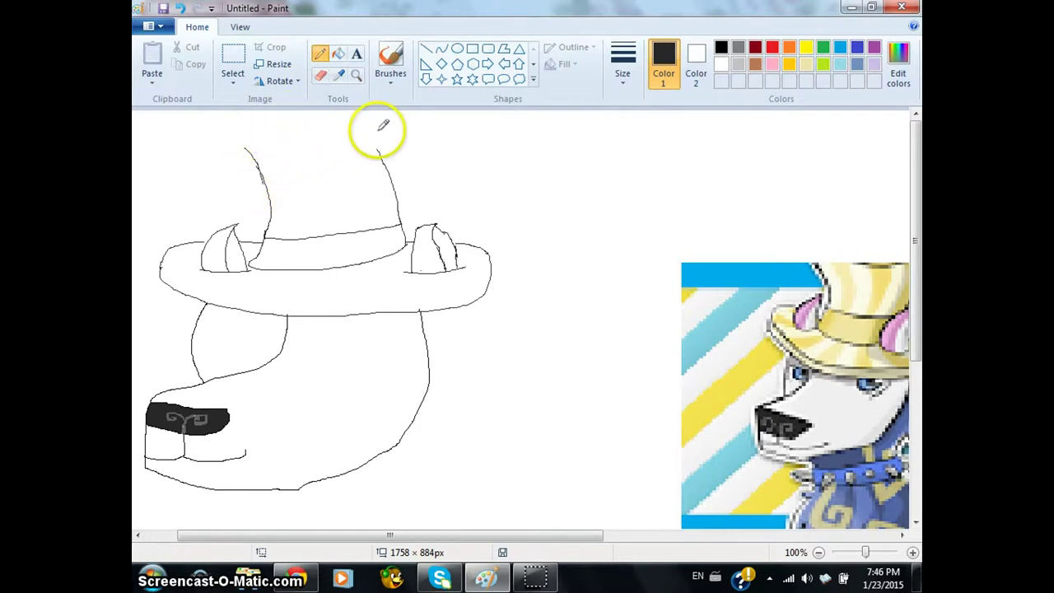
- Erase the hat crown's right side from its upper end down to just above the hatband
left_click(322, 75)
left_click_drag(379, 142, 404, 201)
left_click(321, 53)
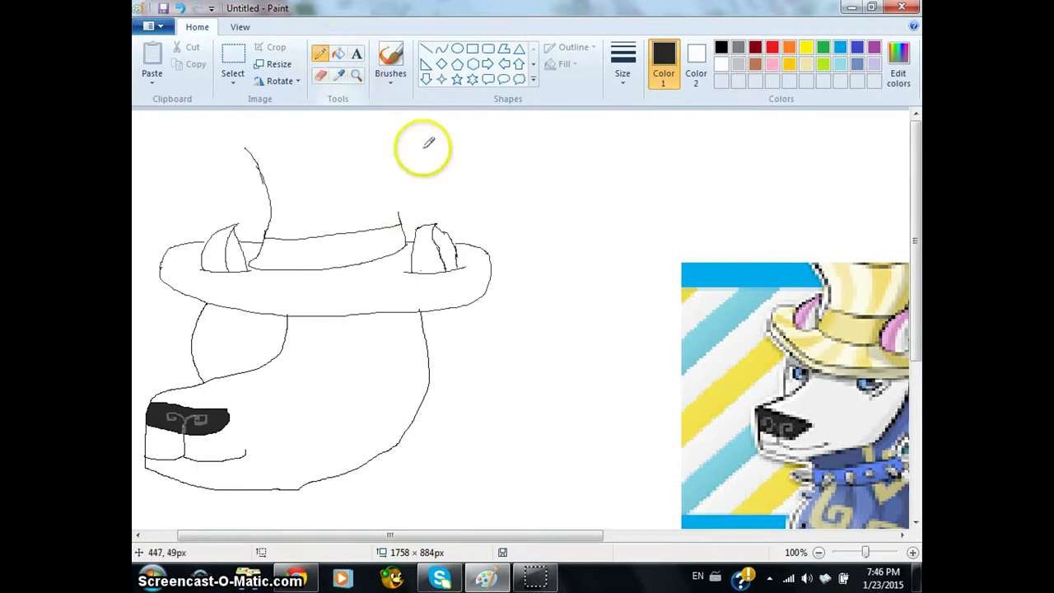
left_click_drag(531, 535, 550, 544)
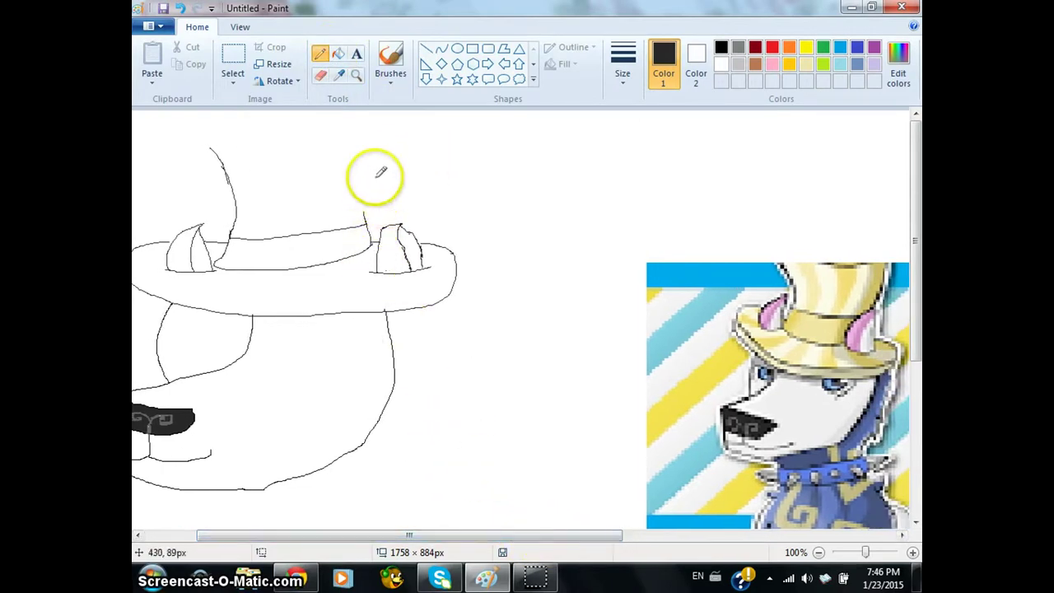
mouse_move(373, 145)
left_mouse_down()
mouse_move(381, 174)
mouse_move(365, 223)
left_mouse_up()
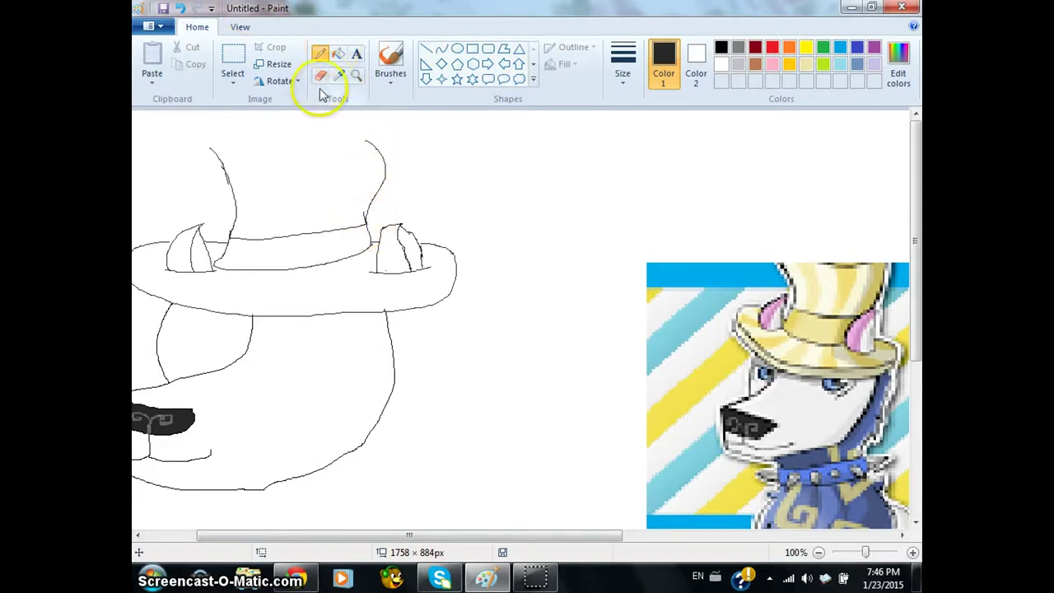
left_click(319, 76)
mouse_move(383, 140)
left_mouse_down()
mouse_move(381, 190)
mouse_move(366, 216)
left_mouse_up()
- Redraw the crown's right side with the Pencil, extend both sides upwards and close them with a thin oval top
left_click(319, 54)
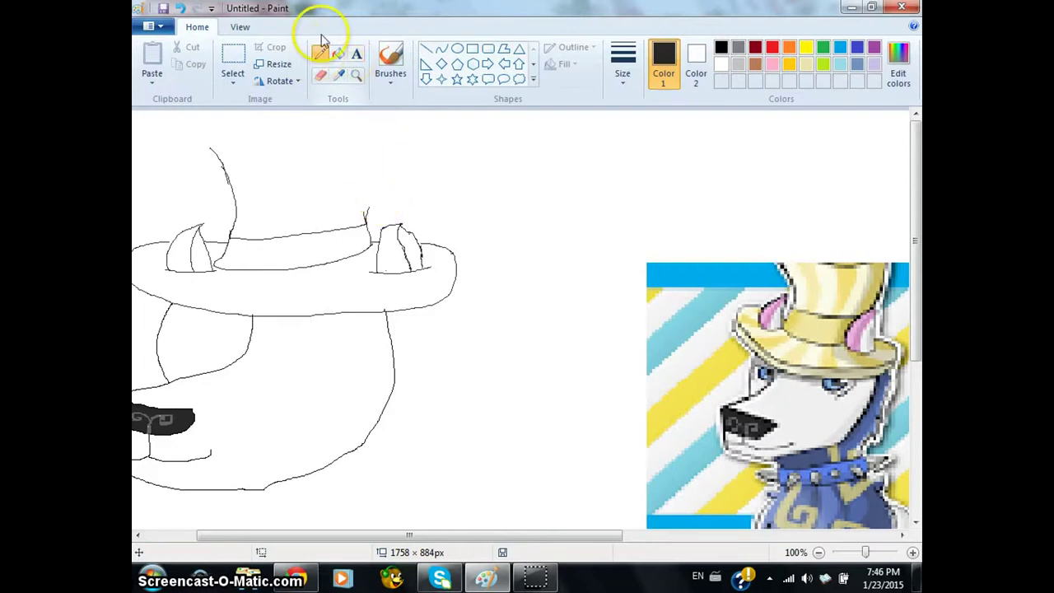
left_click_drag(360, 139, 367, 216)
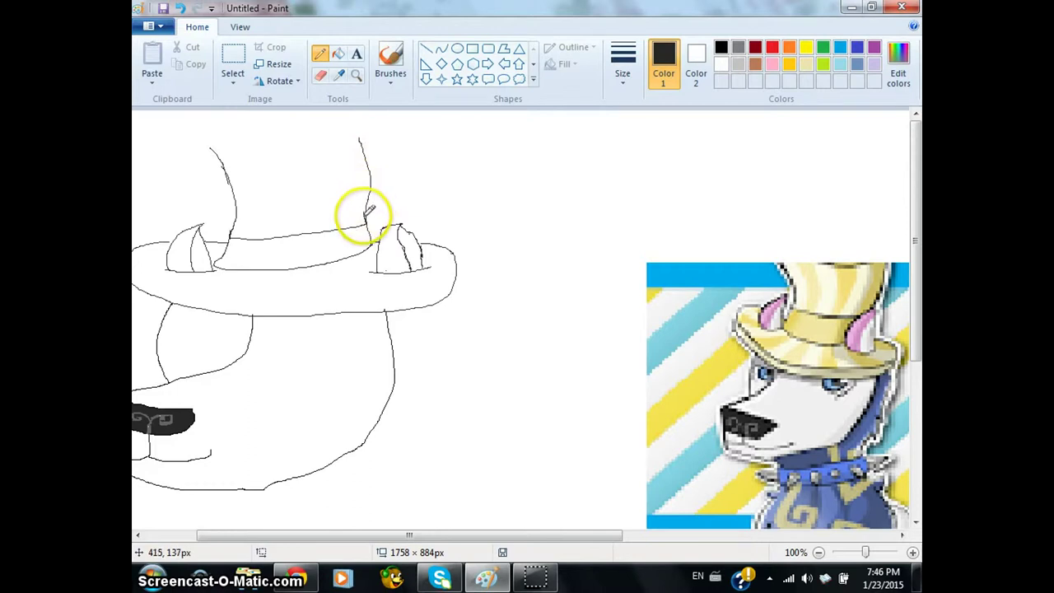
mouse_move(206, 148)
left_mouse_down()
mouse_move(209, 131)
mouse_move(228, 125)
mouse_move(357, 118)
mouse_move(364, 140)
left_mouse_up()
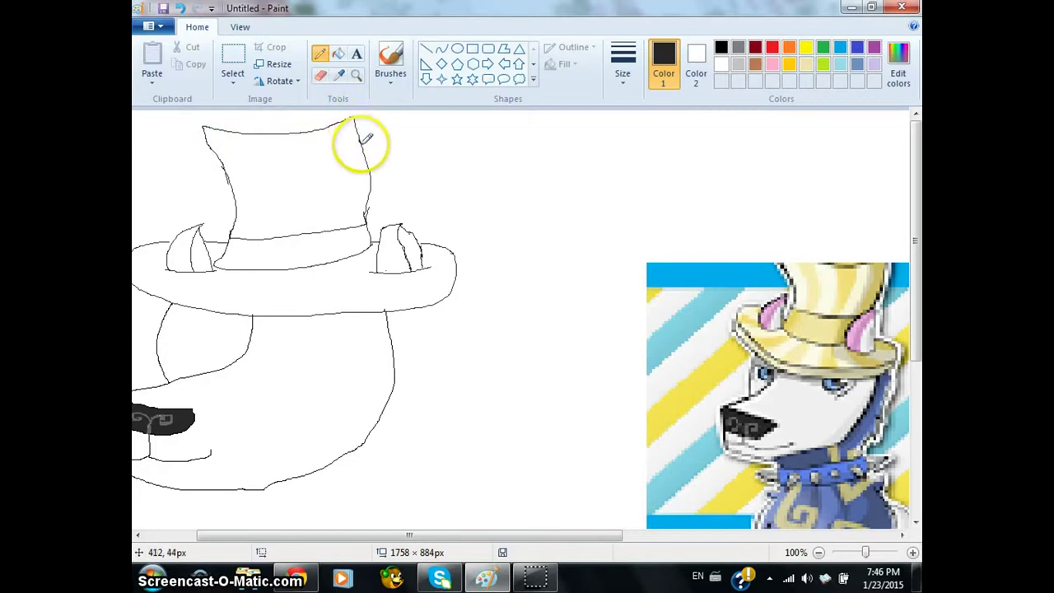
left_click_drag(205, 124, 324, 107)
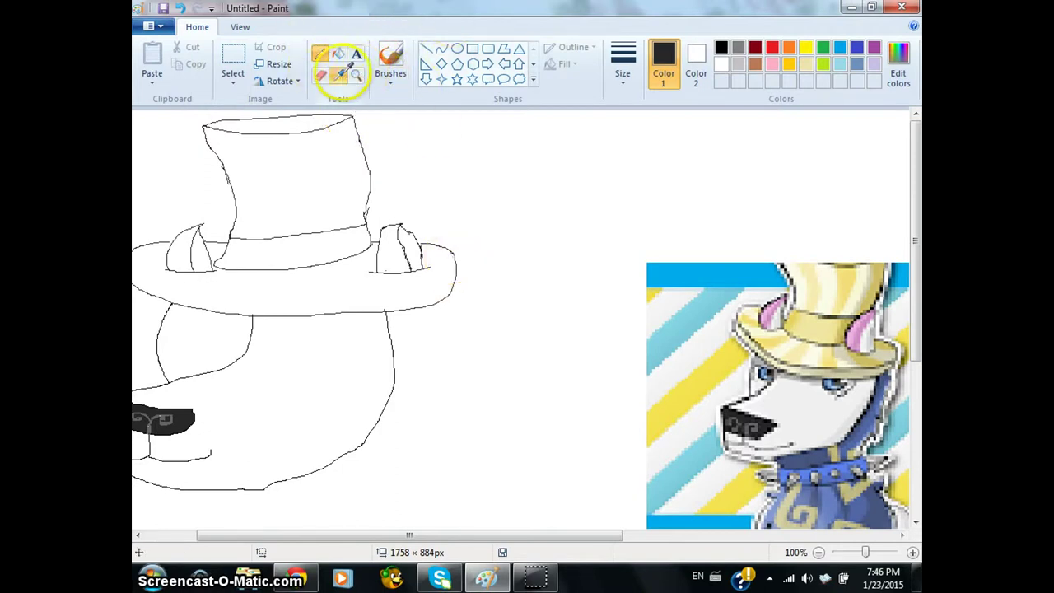
- Sample the pale yellow from the reference hat's band and fill the hatband with it
left_click(792, 337)
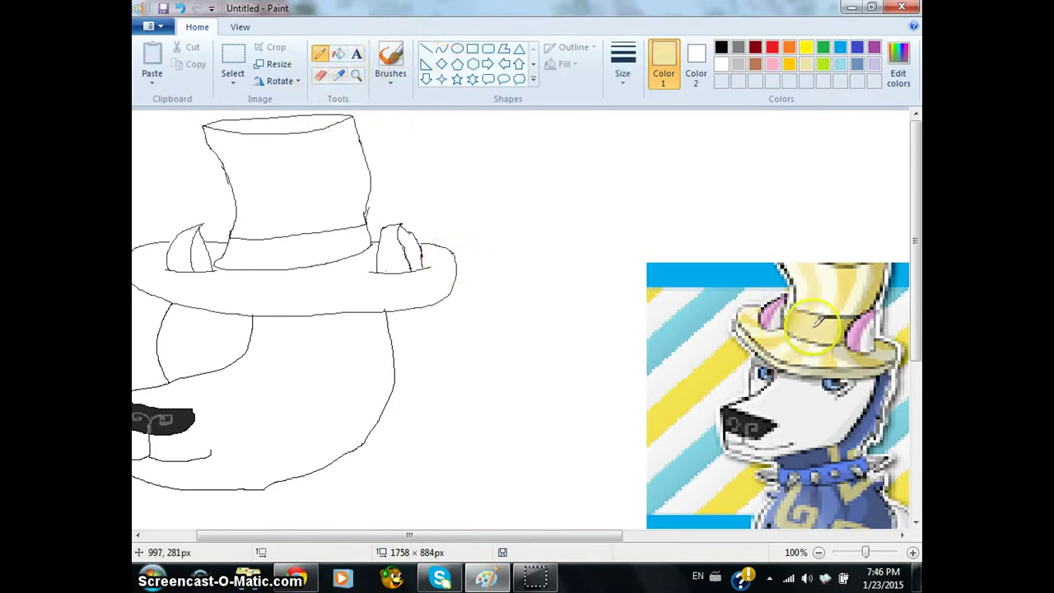
left_click(338, 55)
left_click(322, 247)
- Sample the darker yellow of the reference hatband, mark off both ends of the drawn hatband with it and fill them
left_click(340, 74)
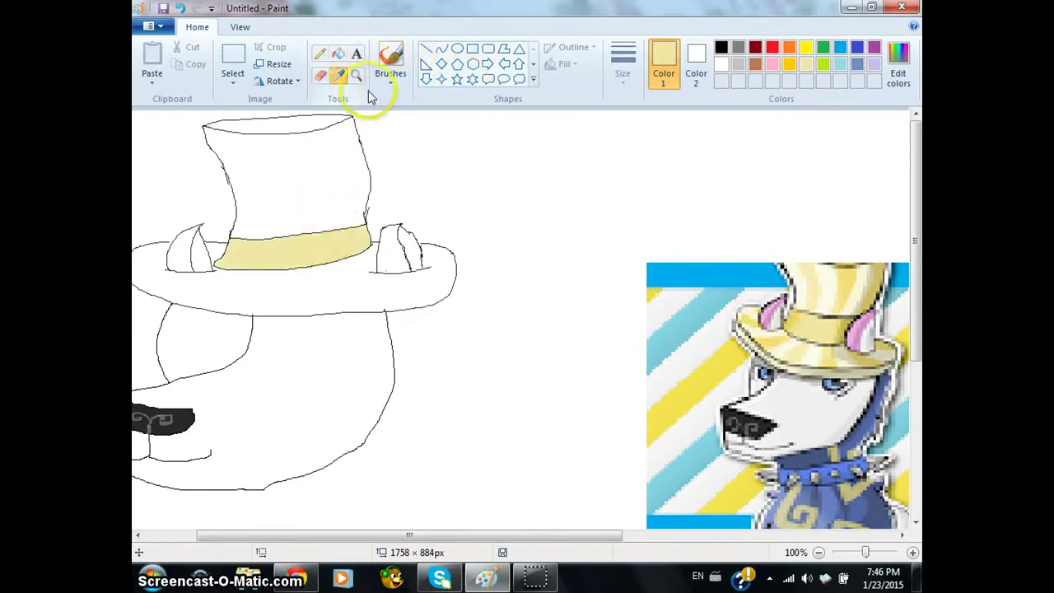
left_click(797, 319)
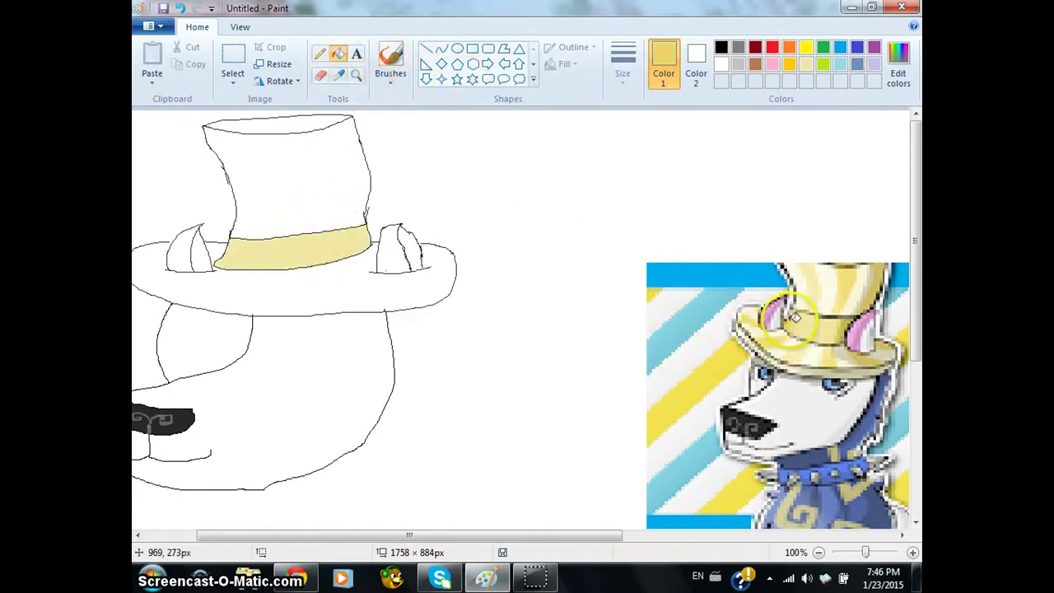
left_click(321, 53)
left_click(267, 236)
mouse_move(267, 235)
left_mouse_down()
mouse_move(238, 238)
mouse_move(248, 259)
mouse_move(254, 236)
left_mouse_up()
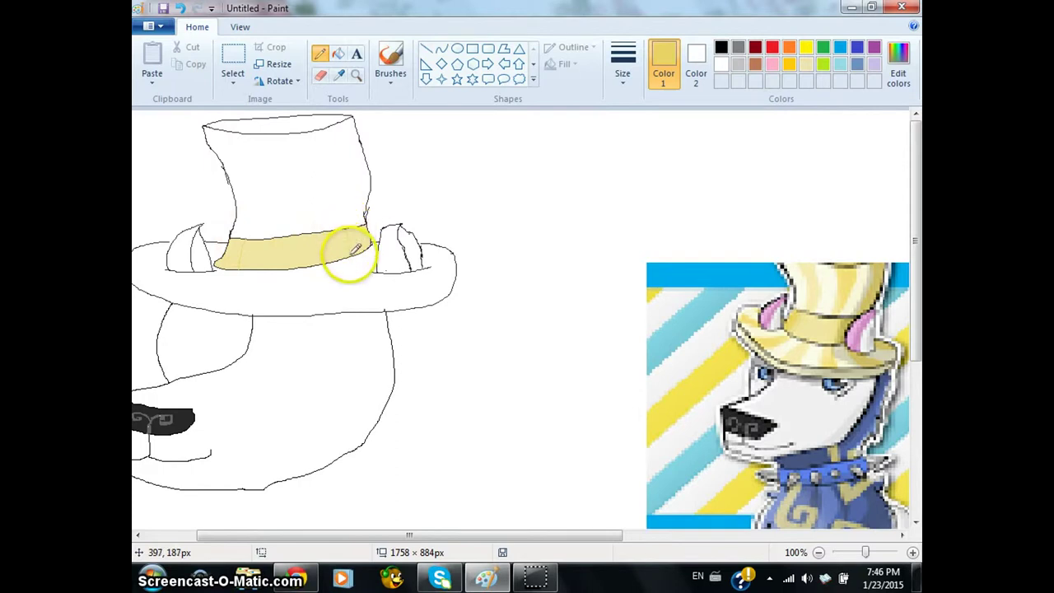
left_click(337, 53)
left_click(364, 243)
left_click(234, 247)
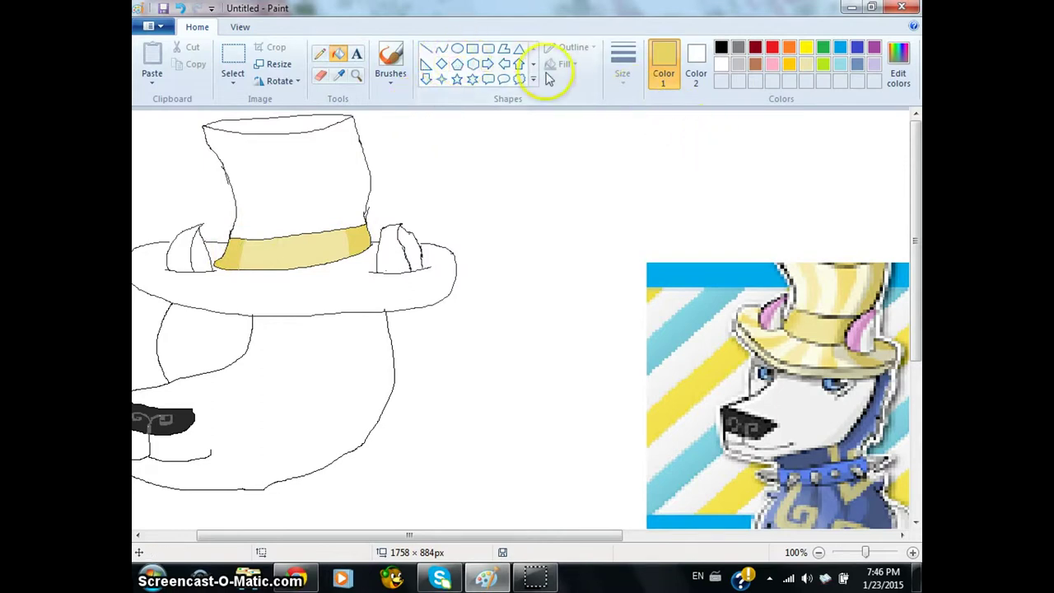
- Sample a darker olive-yellow from the reference hat and refill the hatband's right end with it
left_click(337, 75)
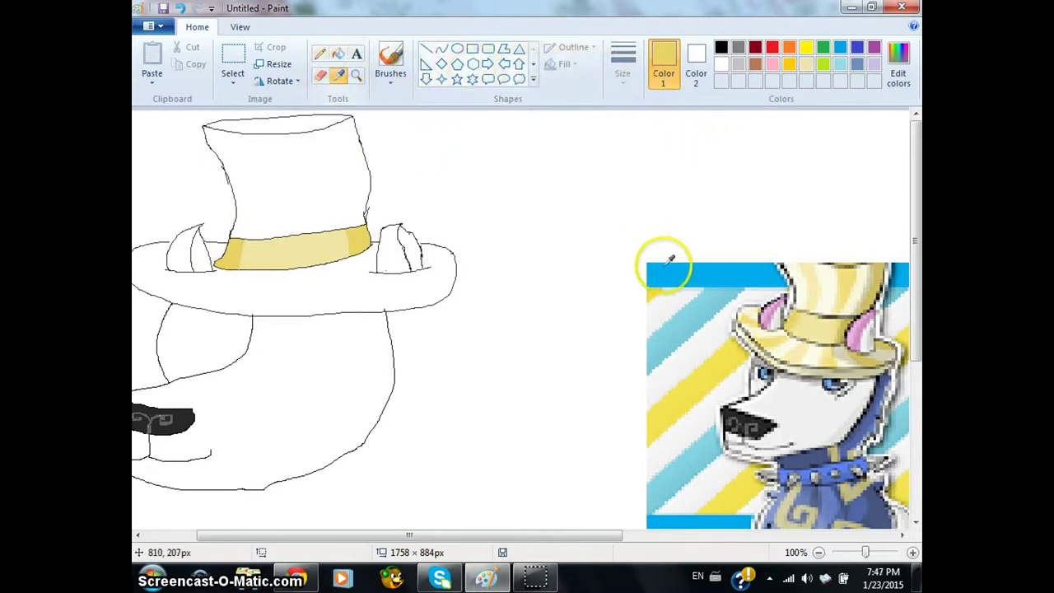
left_click(798, 318)
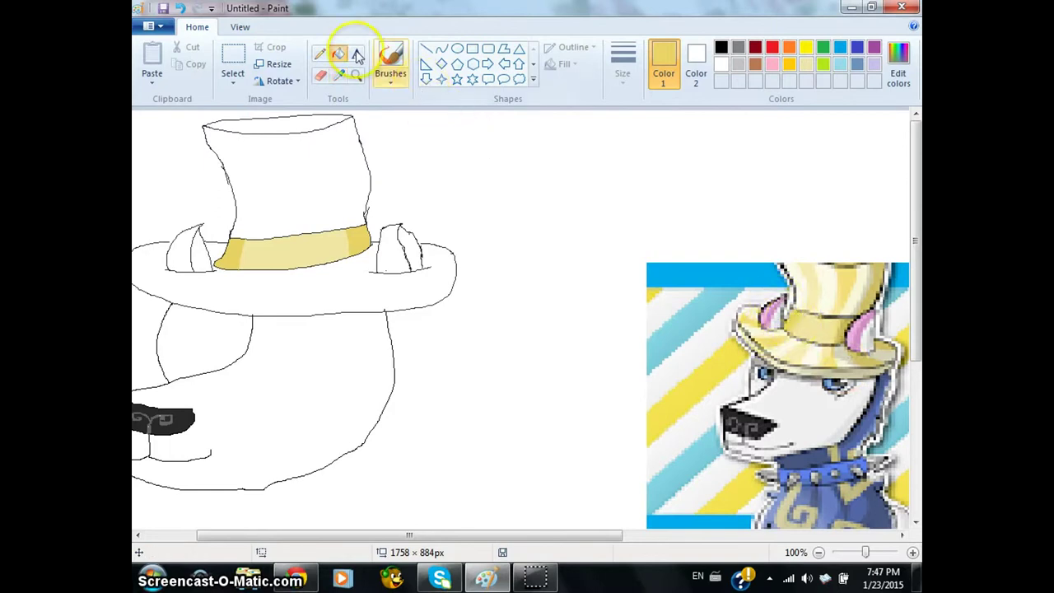
left_click(344, 78)
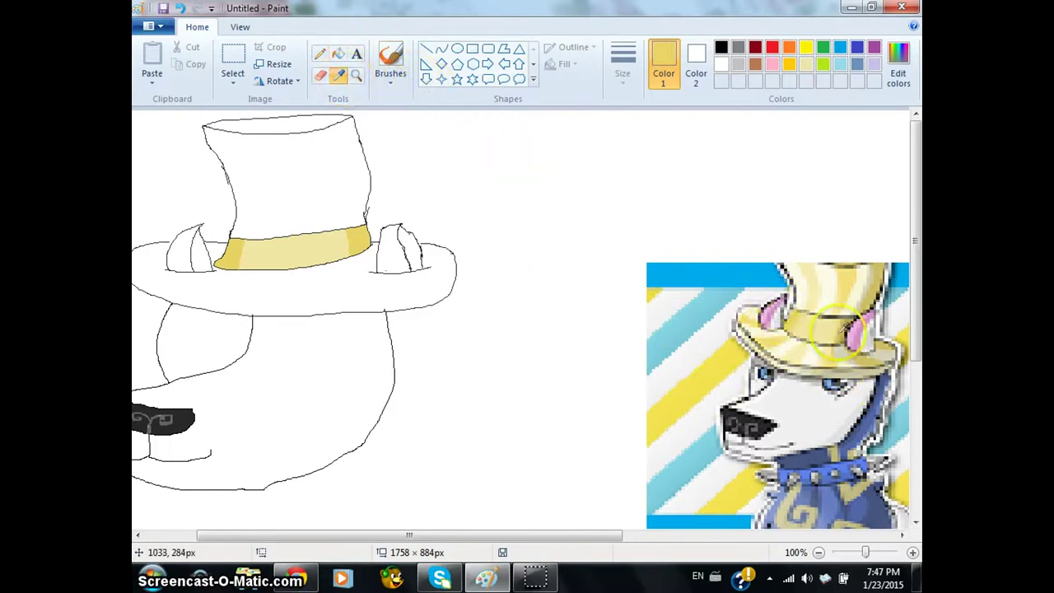
left_click(811, 307)
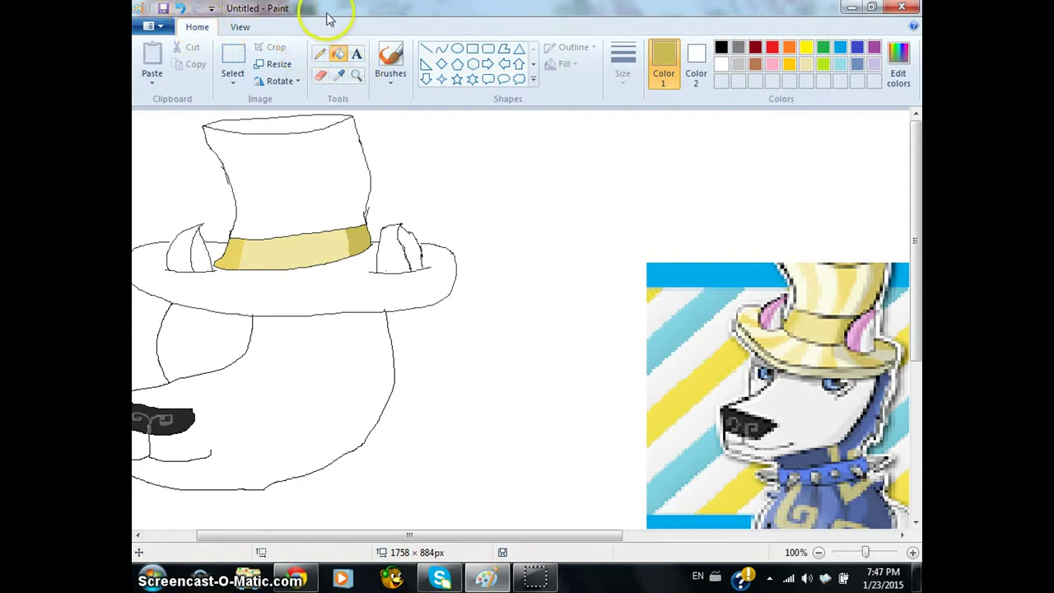
- Sample pale cream from the reference crown, draw a stripe boundary down the crown's left part and fill that stripe
left_click(344, 80)
left_click(816, 277)
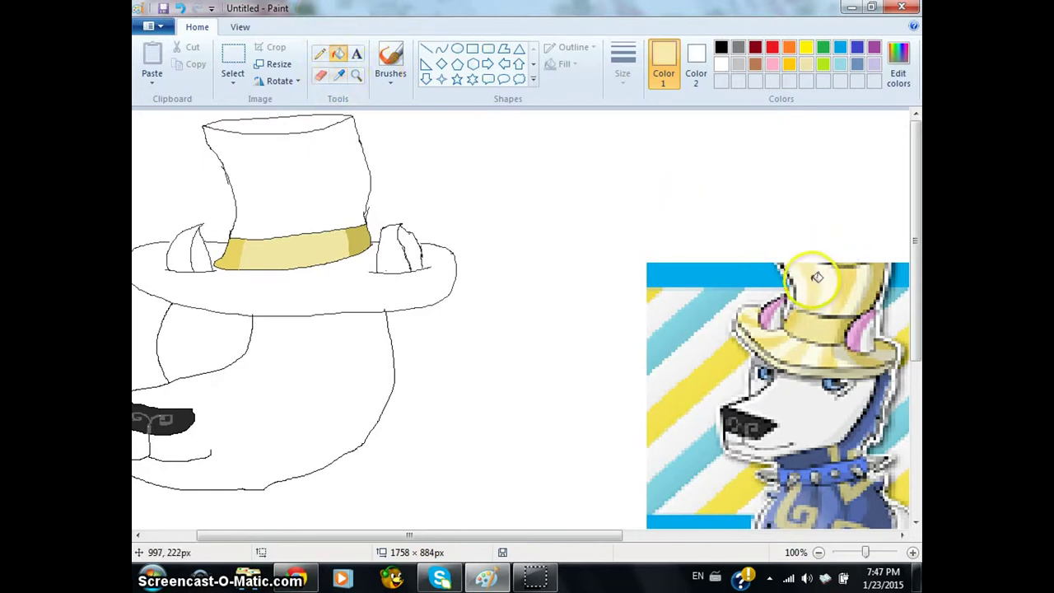
left_click(320, 54)
left_click(342, 75)
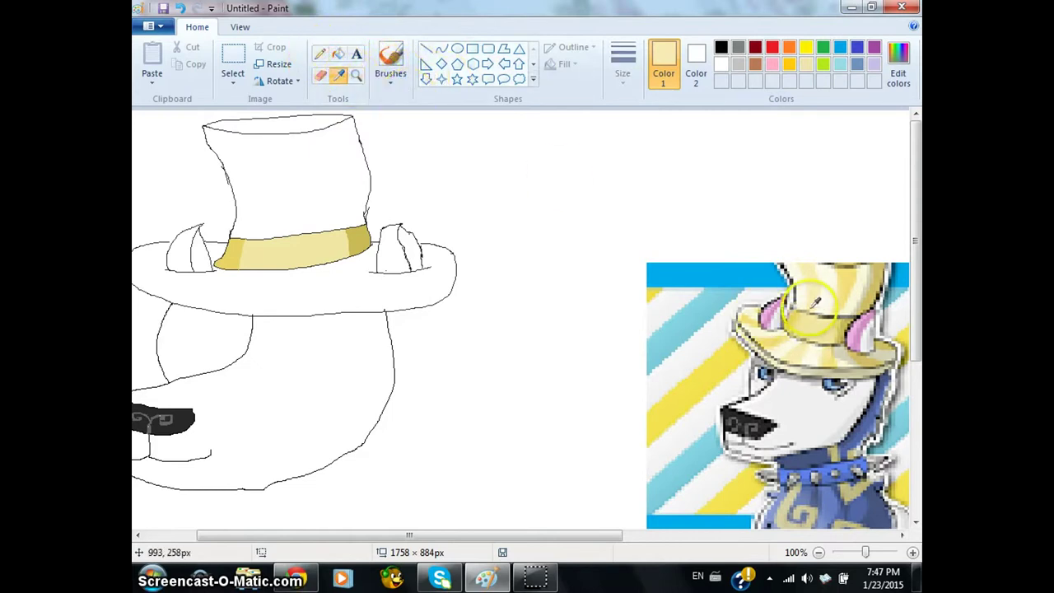
left_click(787, 288)
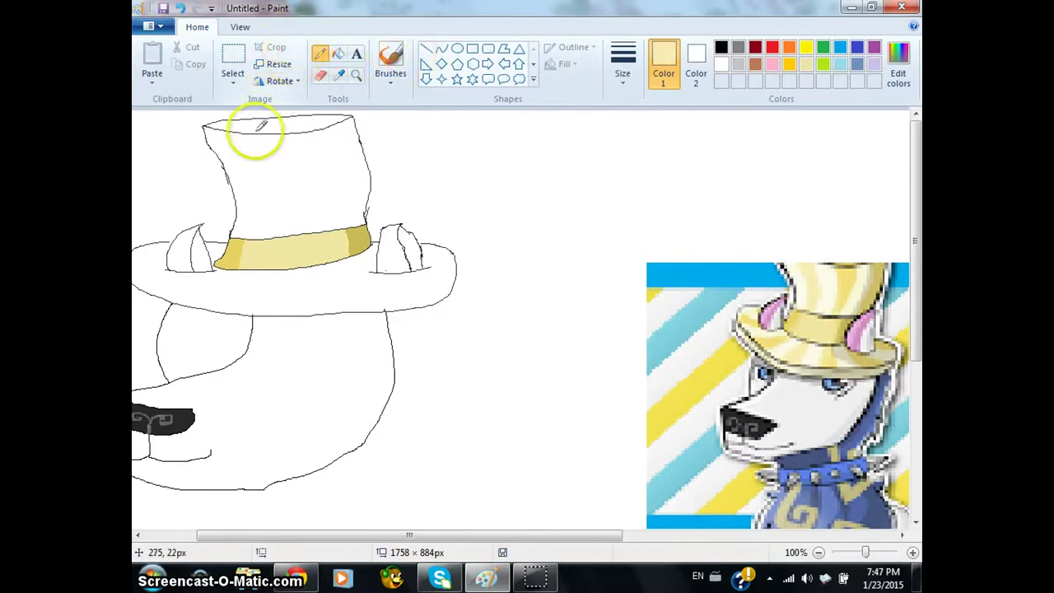
left_click(340, 76)
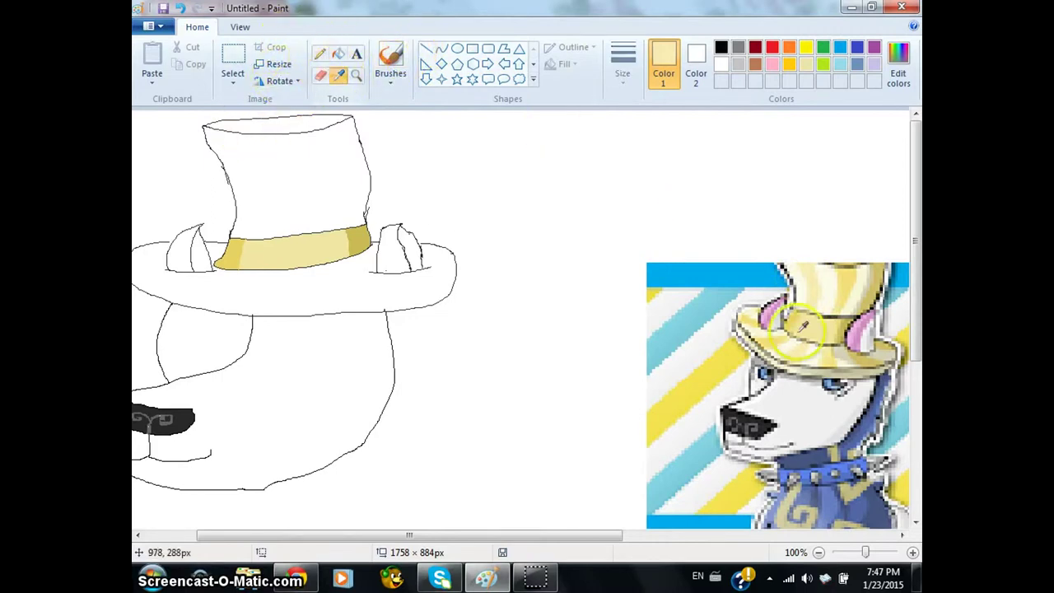
left_click(804, 283)
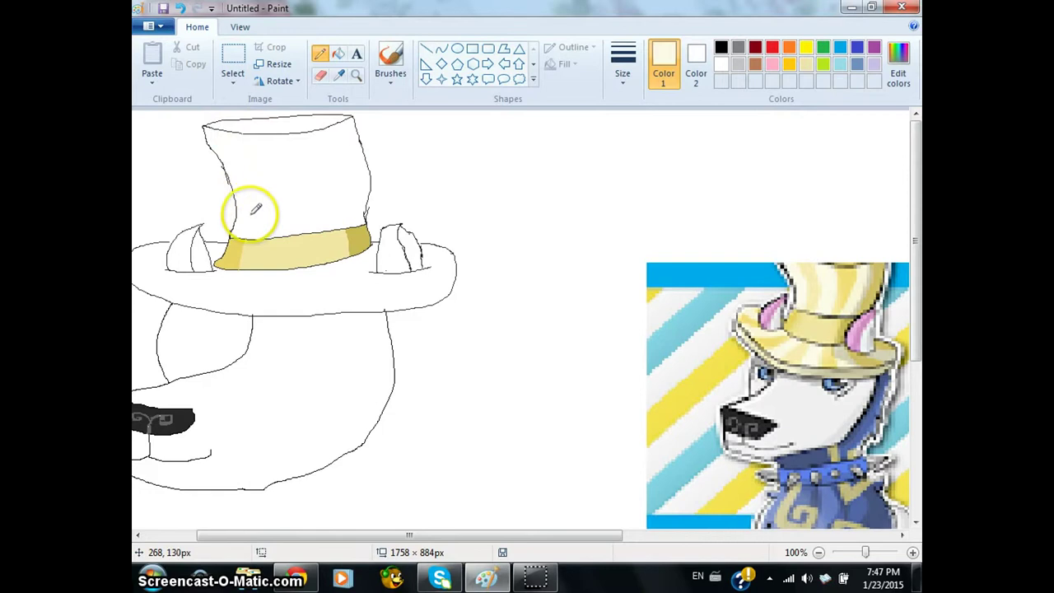
left_click(342, 56)
left_click(242, 134)
- Sample the golden yellow from the reference hat and fill the crown's oval top with it
left_click(341, 77)
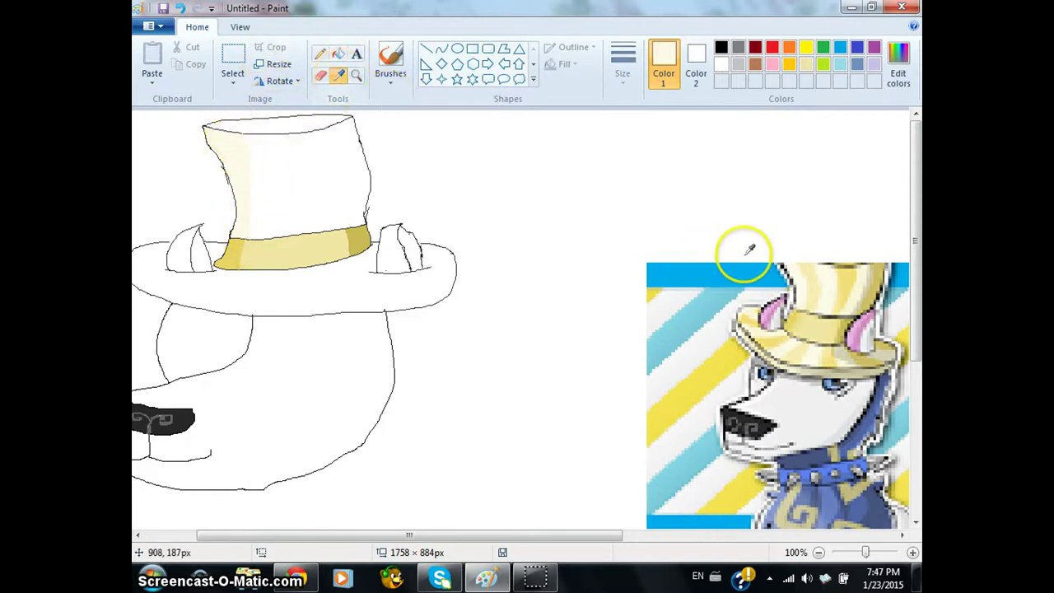
left_click(857, 258)
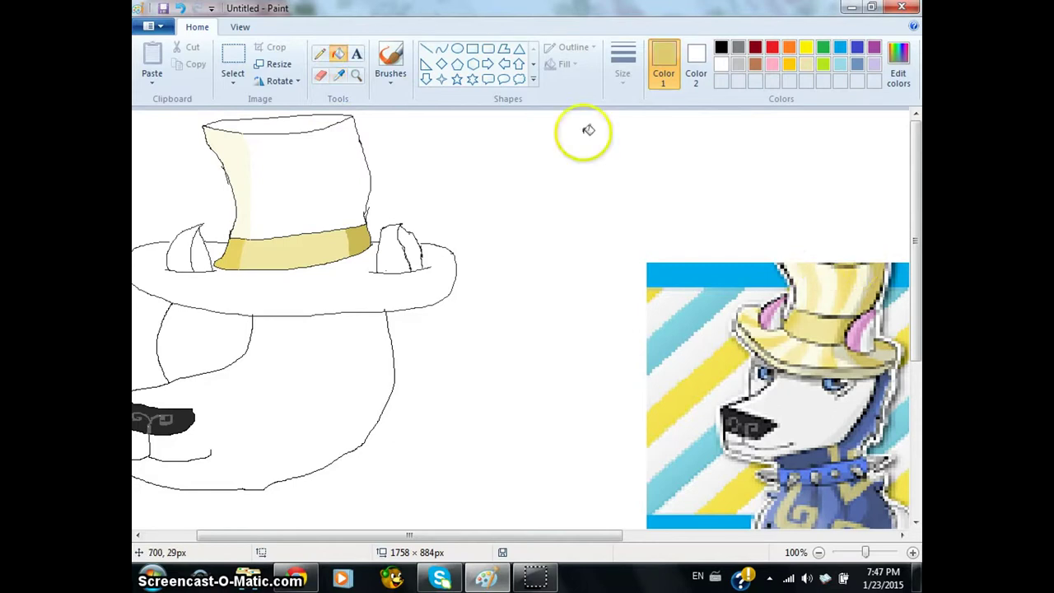
left_click(305, 127)
- Sample light yellow from the reference crown and draw the second stripe's curved boundary from the oval top down to the hatband
left_click(343, 80)
left_click(820, 284)
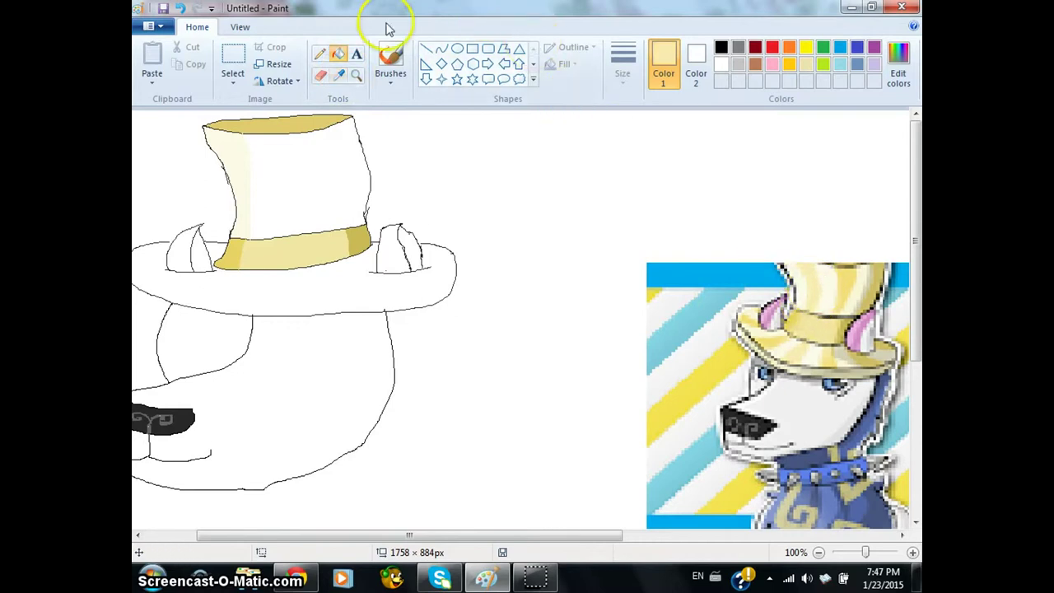
left_click(320, 53)
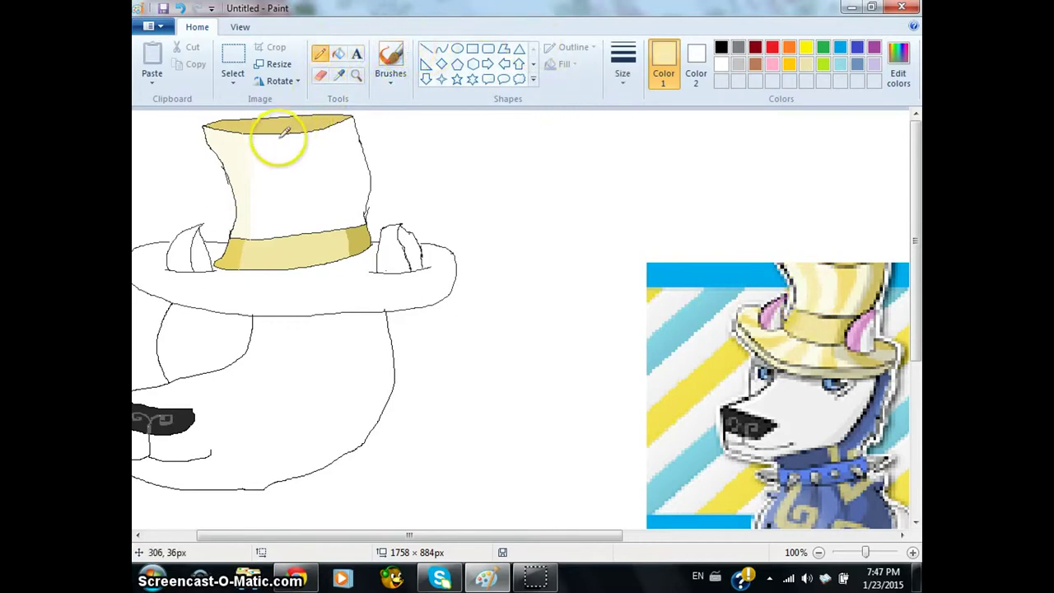
mouse_move(281, 128)
left_mouse_down()
mouse_move(292, 186)
mouse_move(287, 229)
left_mouse_up()
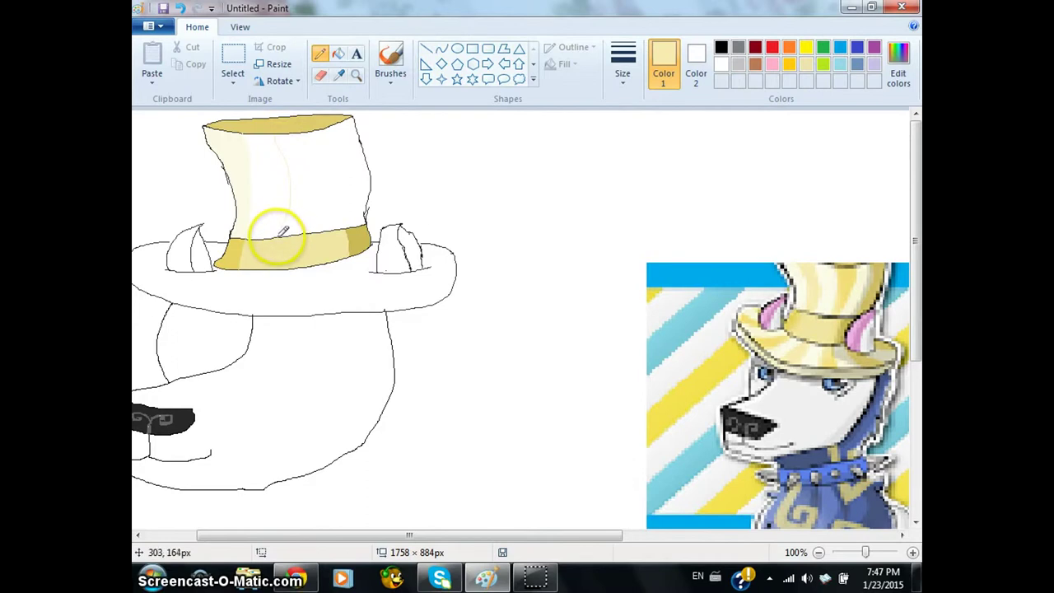
left_click(338, 54)
left_click(282, 174)
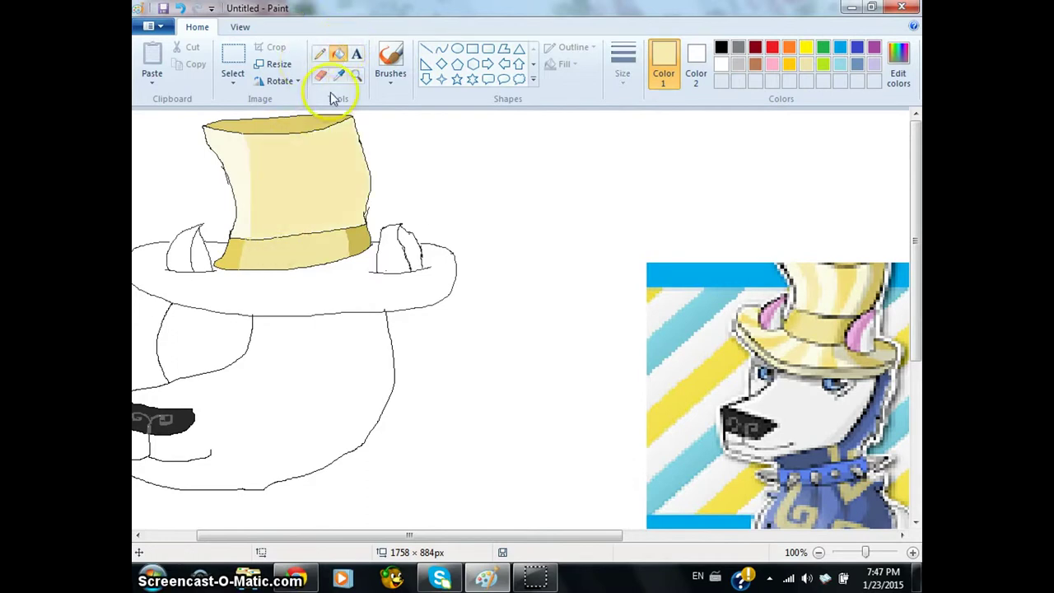
left_click(182, 10)
- Close the gap in the second stripe's boundary line with the Pencil and fill the stripe with light yellow
left_click(323, 54)
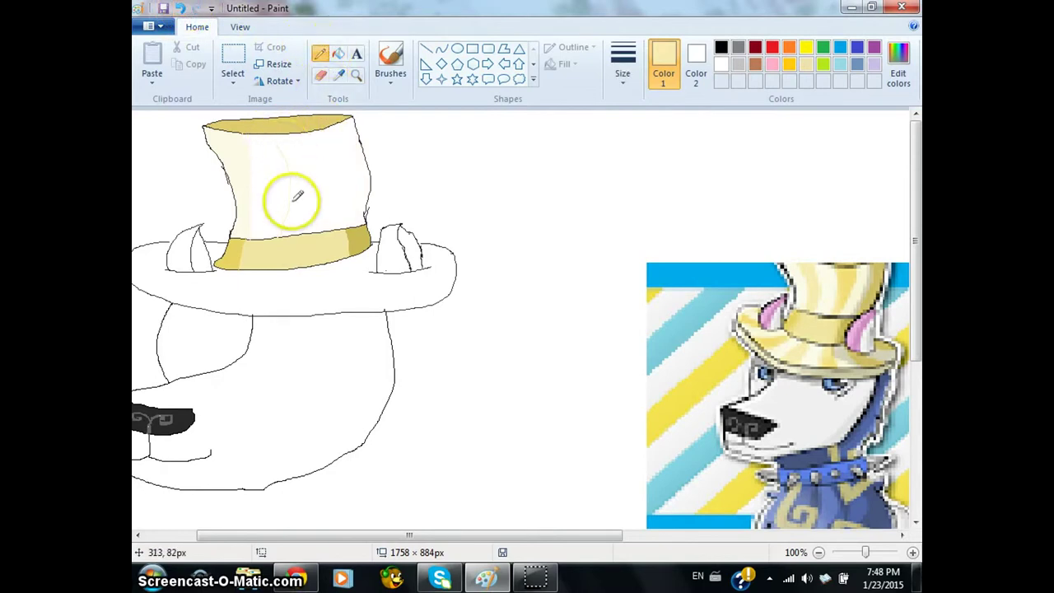
left_click(339, 53)
left_click(285, 154)
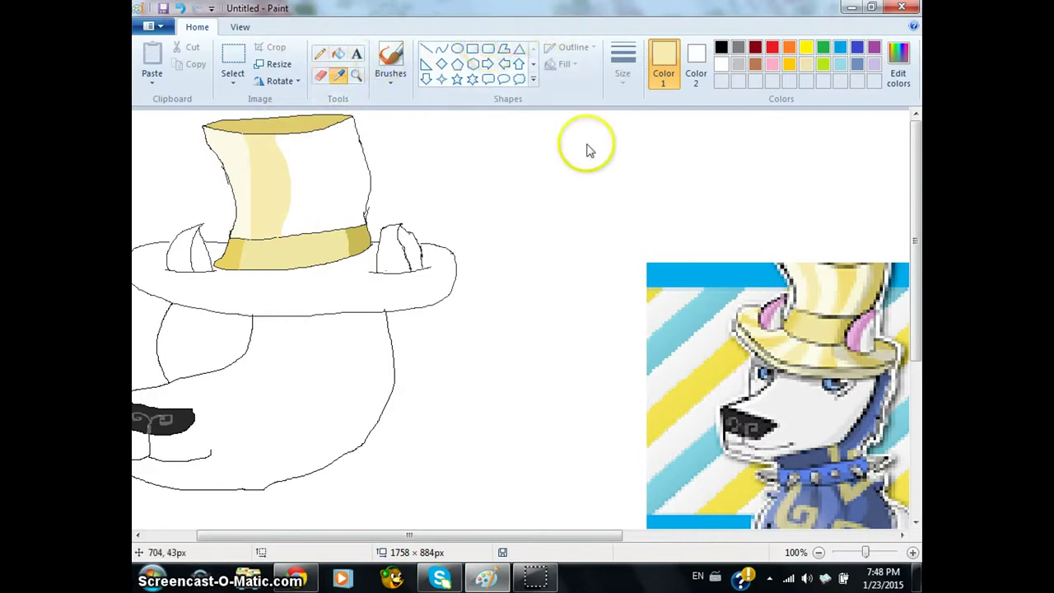
- Sample cream from the reference crown, draw the third stripe's curved boundary down to the hatband and try to fill the stripe
left_click(834, 278)
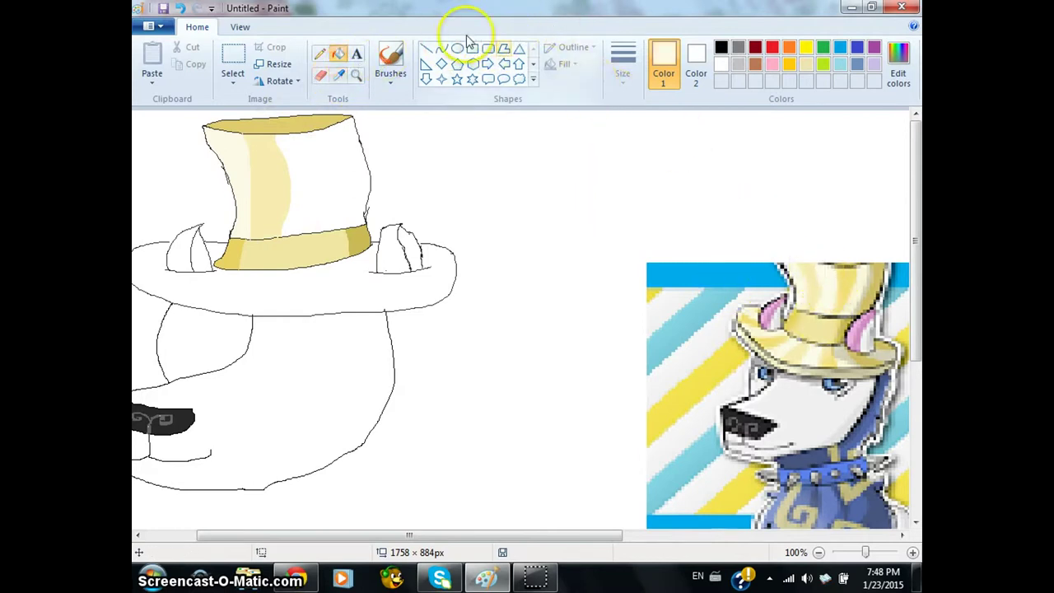
left_click(320, 53)
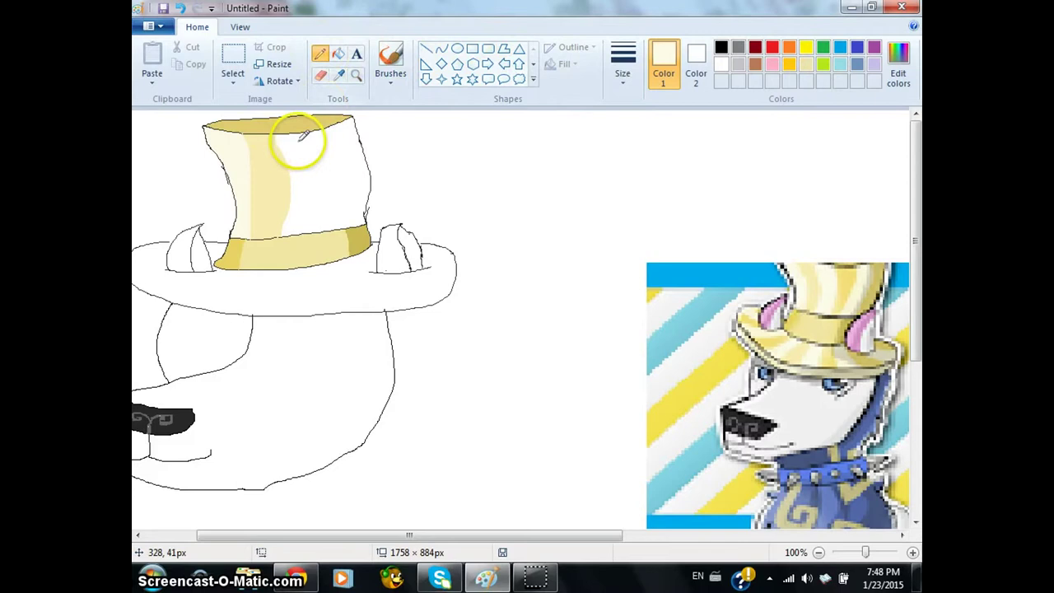
left_click_drag(304, 129, 315, 227)
left_click(338, 53)
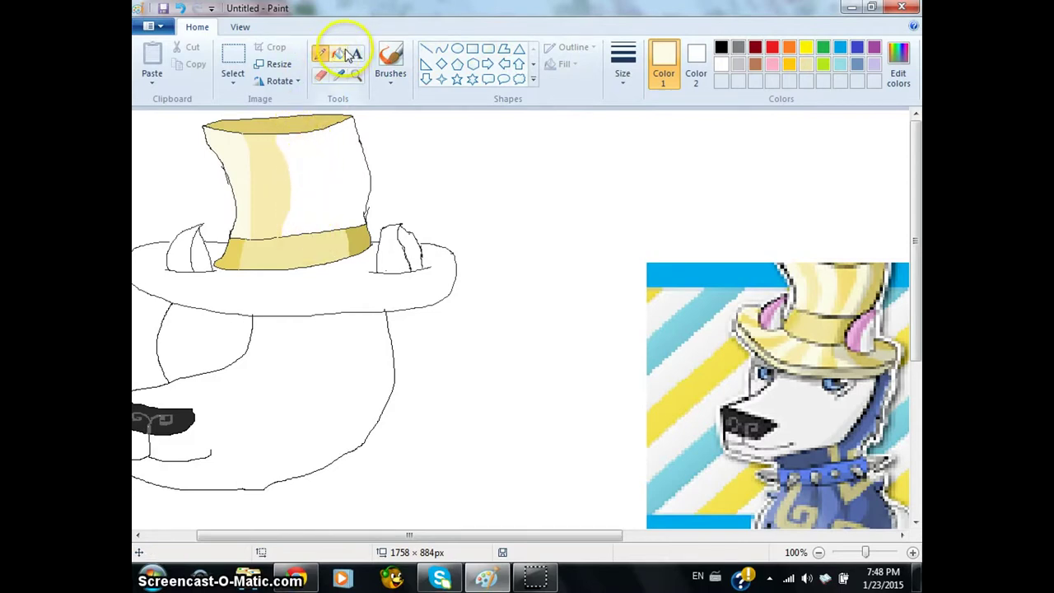
left_click(290, 146)
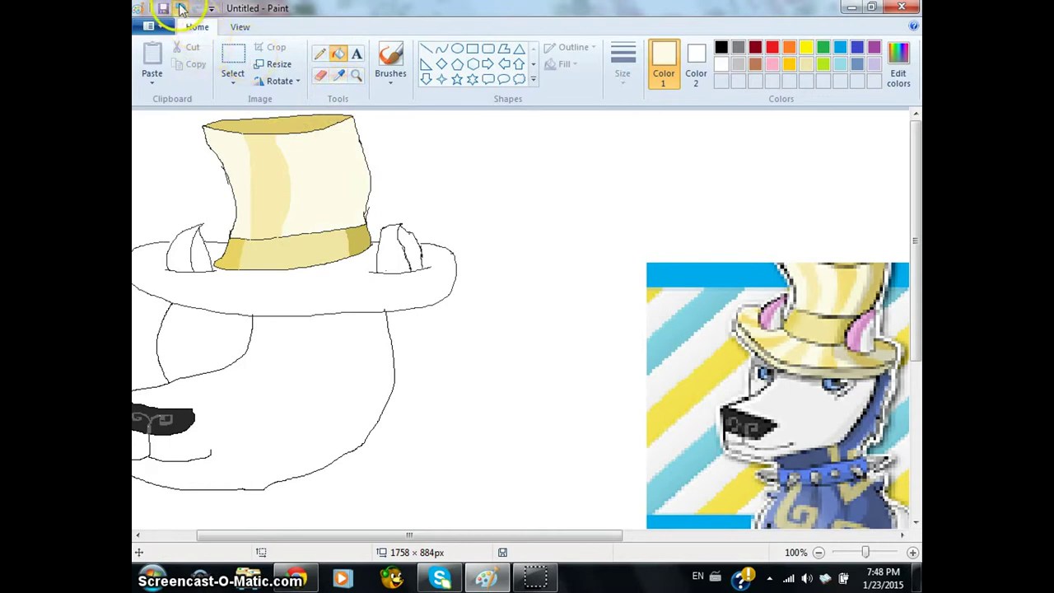
- Close the gap in the third stripe's boundary line with the Pencil and fill the stripe with cream
left_click(321, 54)
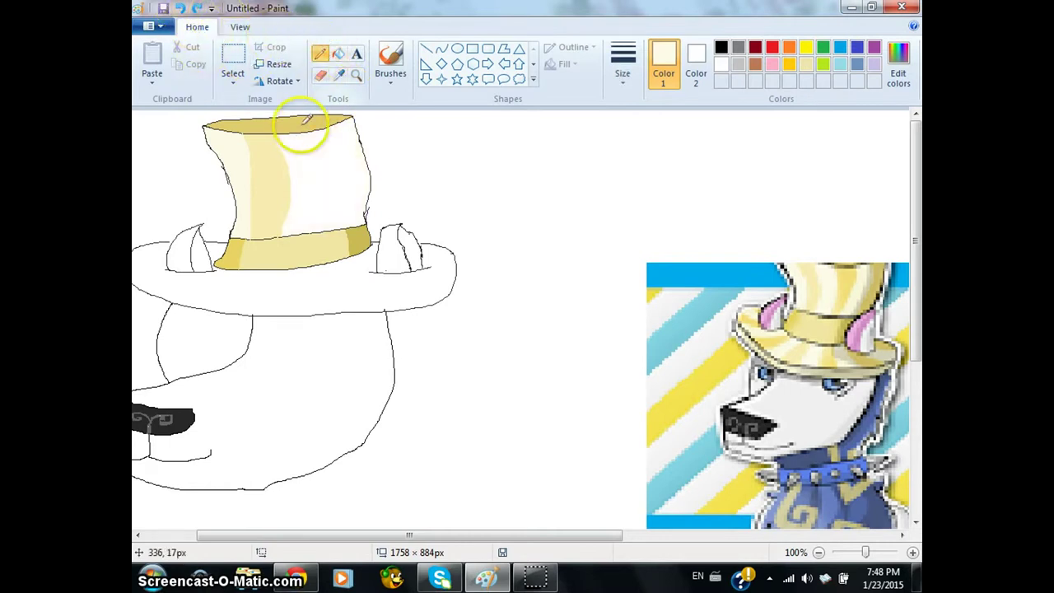
left_click(913, 553)
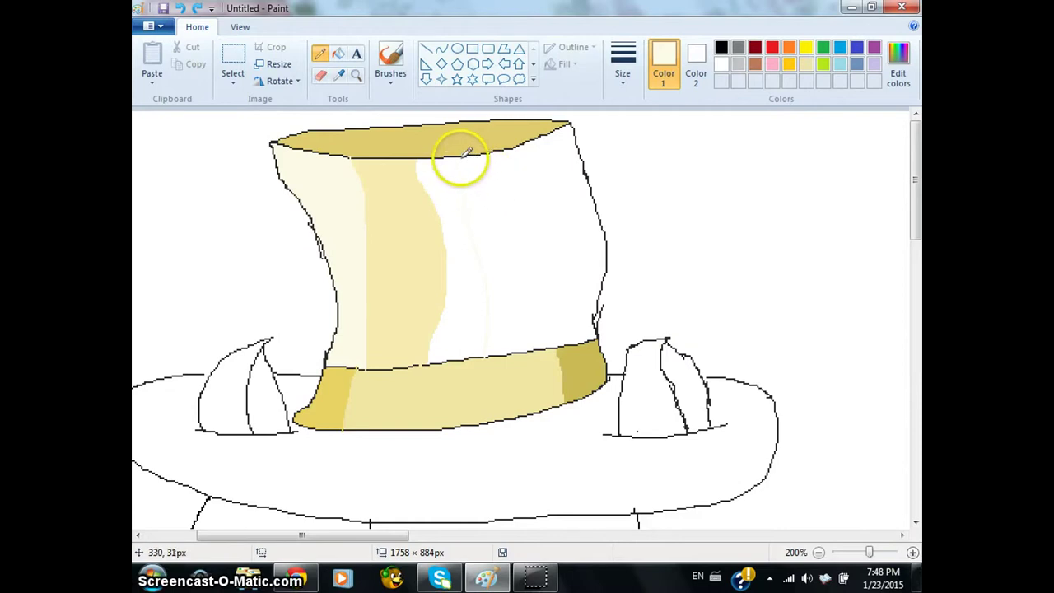
left_click(338, 54)
left_click(445, 180)
left_click(186, 9)
left_click(330, 53)
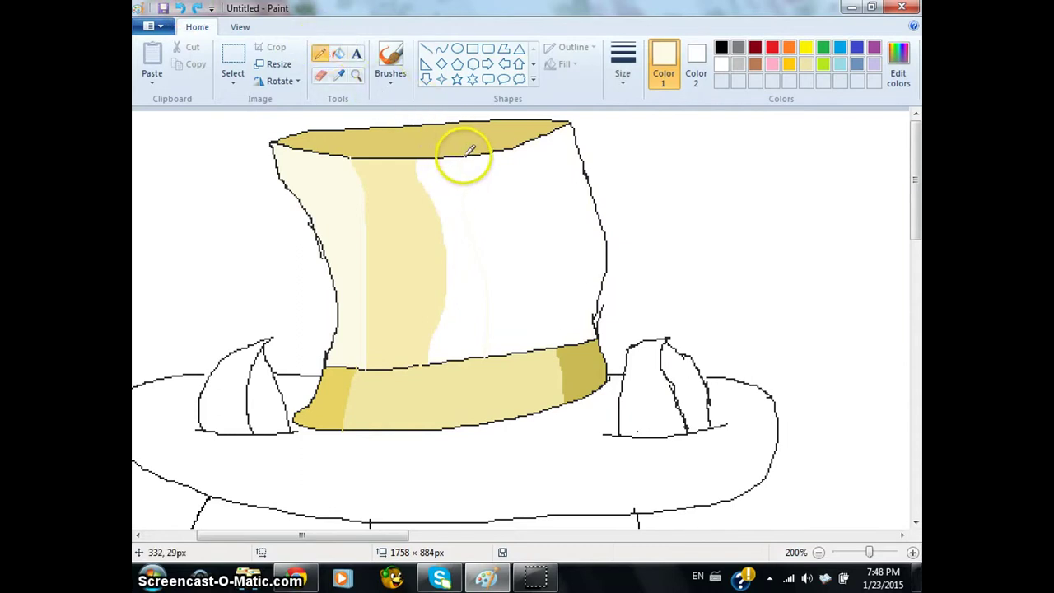
left_click(338, 53)
left_click(443, 193)
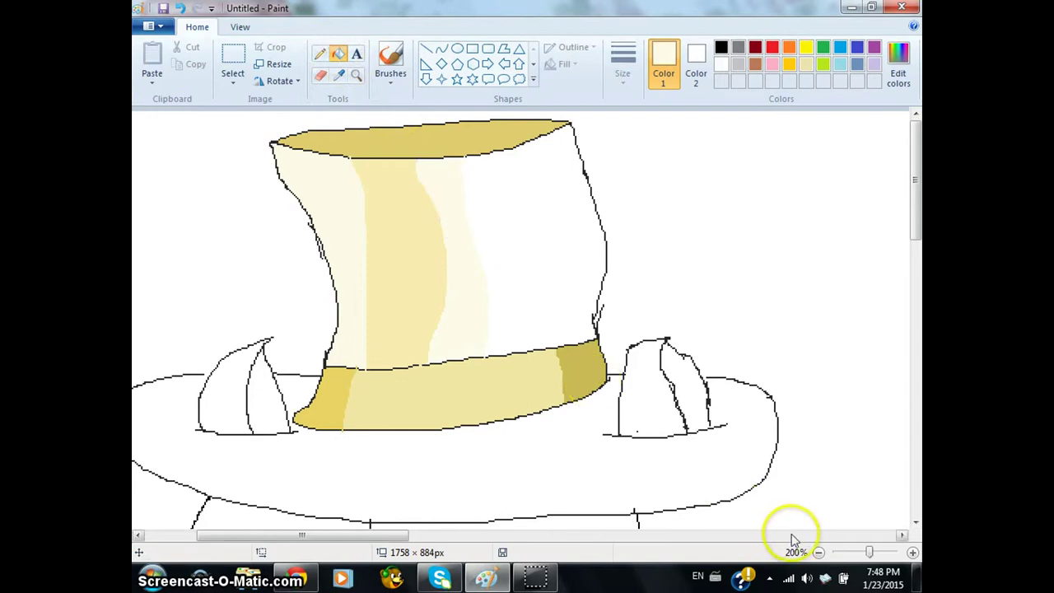
left_click(818, 552)
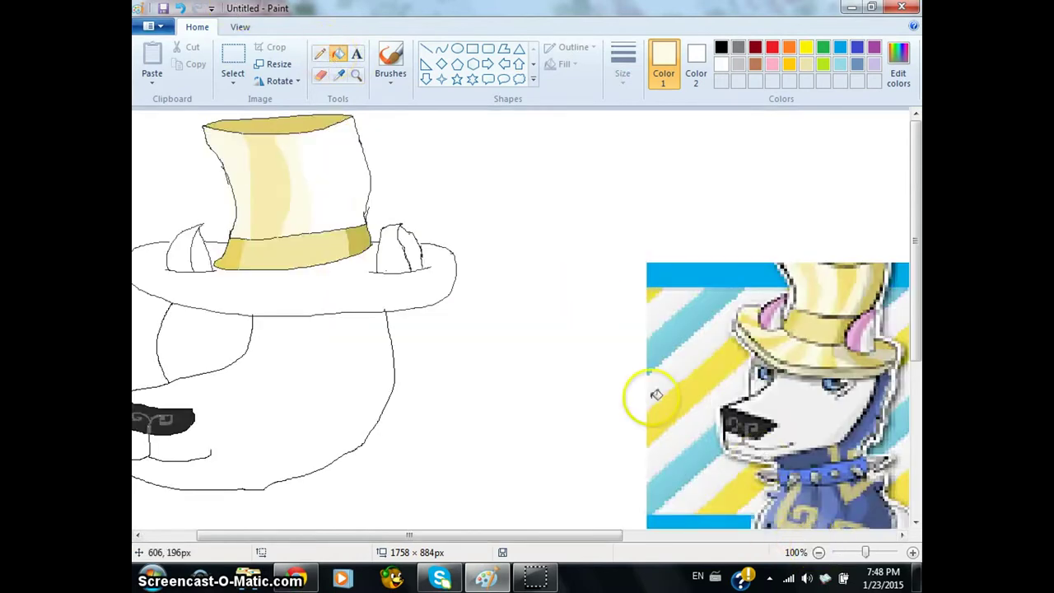
- Straighten the edge between the second and third crown stripes with a cream Pencil line and fill the cut-off sliver with cream
left_click(913, 553)
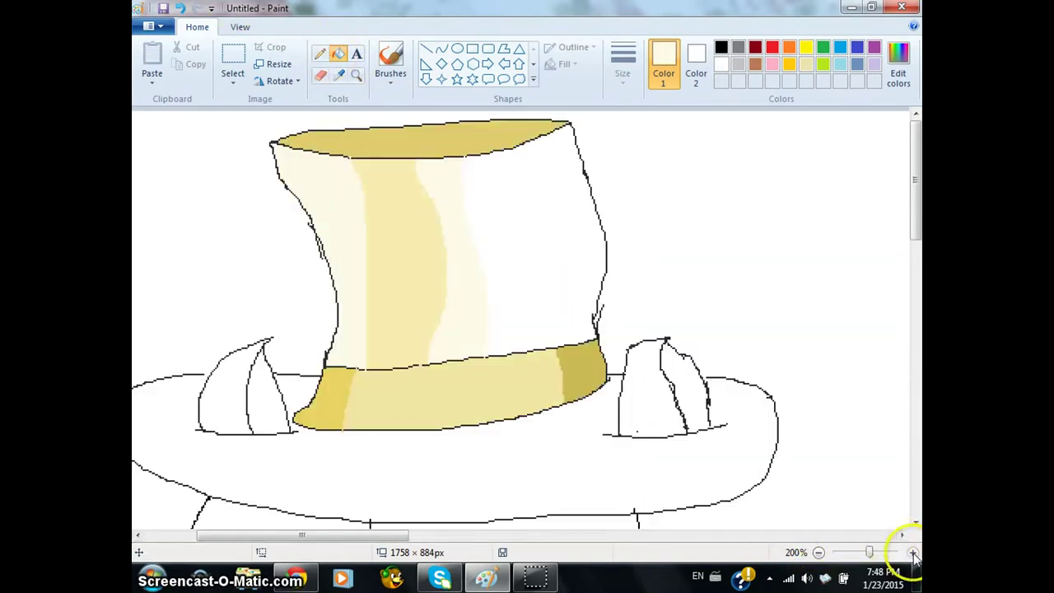
left_click(912, 552)
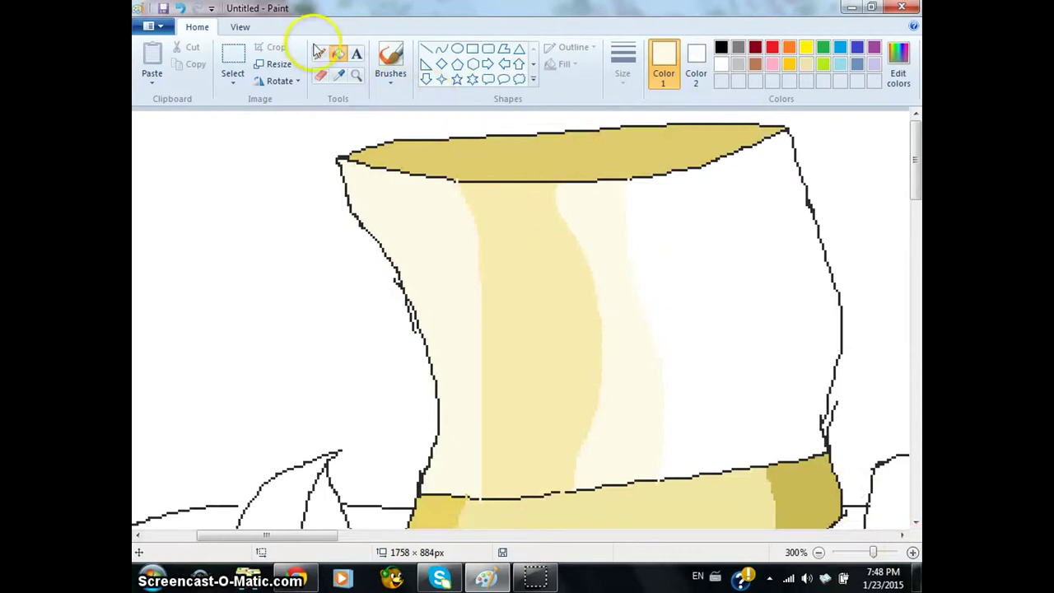
left_click(318, 52)
left_click_drag(562, 212, 574, 468)
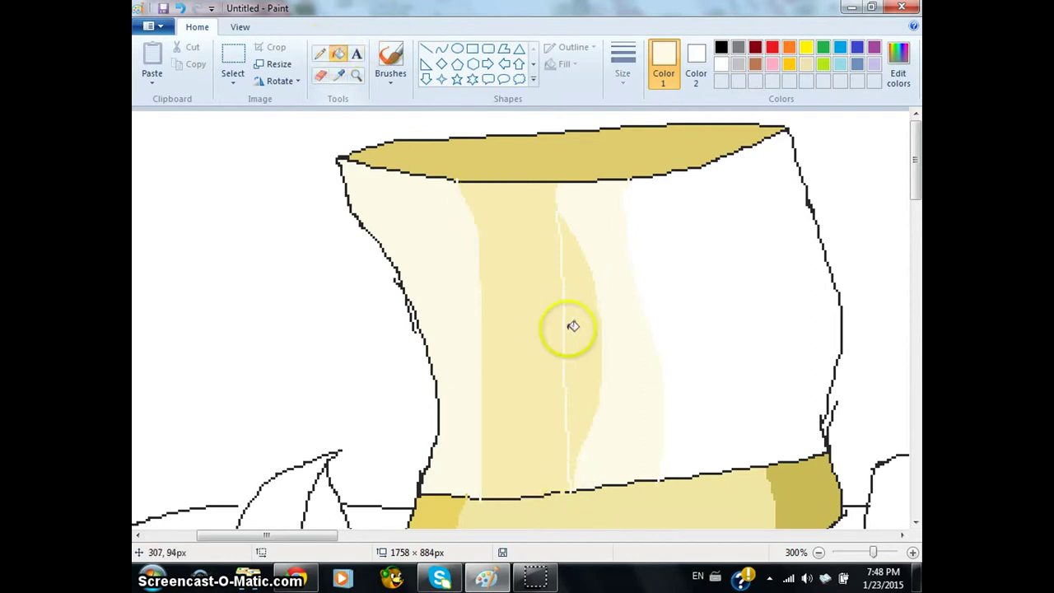
key("ctrl+z")
left_click(336, 54)
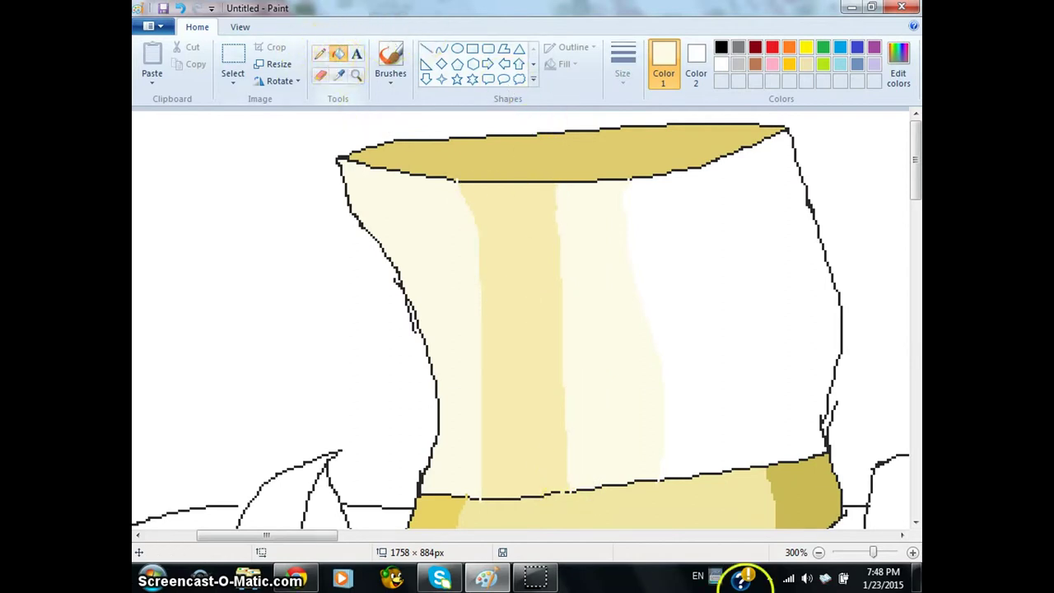
left_click(820, 553)
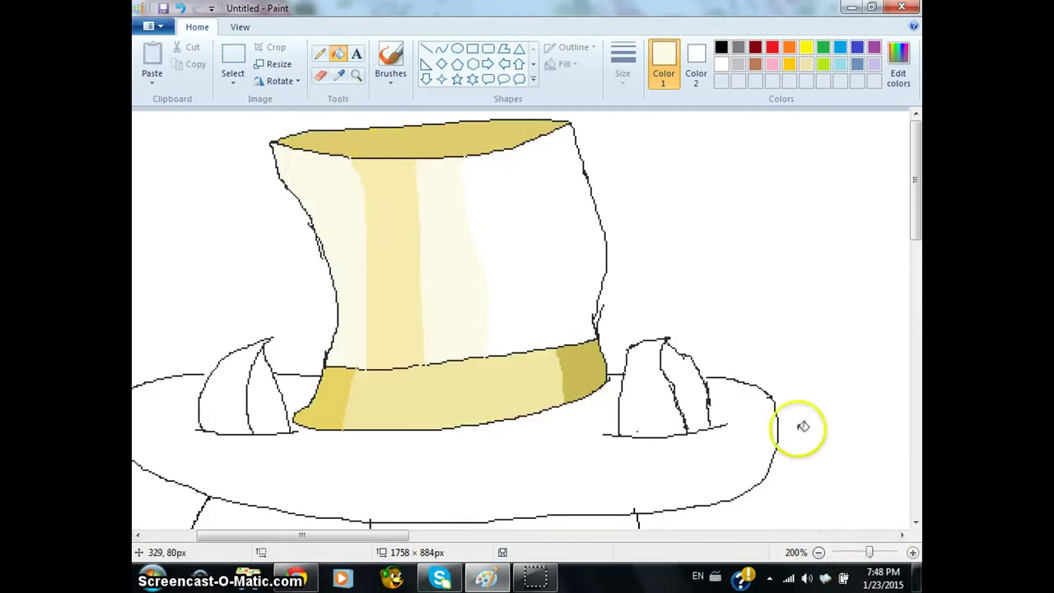
left_click(819, 553)
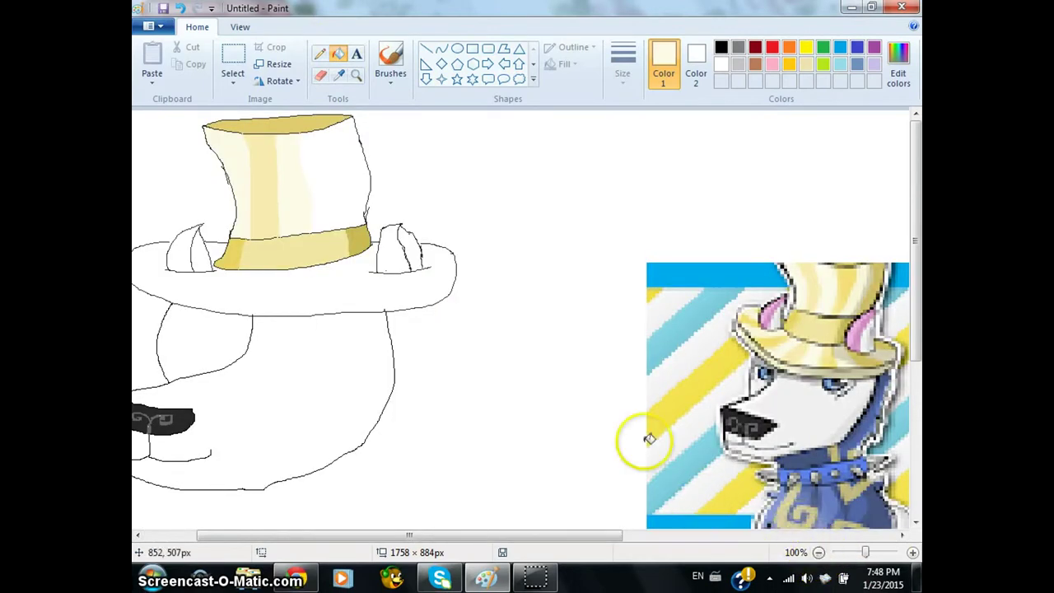
- Sample golden yellow from the reference crown and draw both boundary lines of the fourth stripe from the oval top down to the hatband
left_click(340, 75)
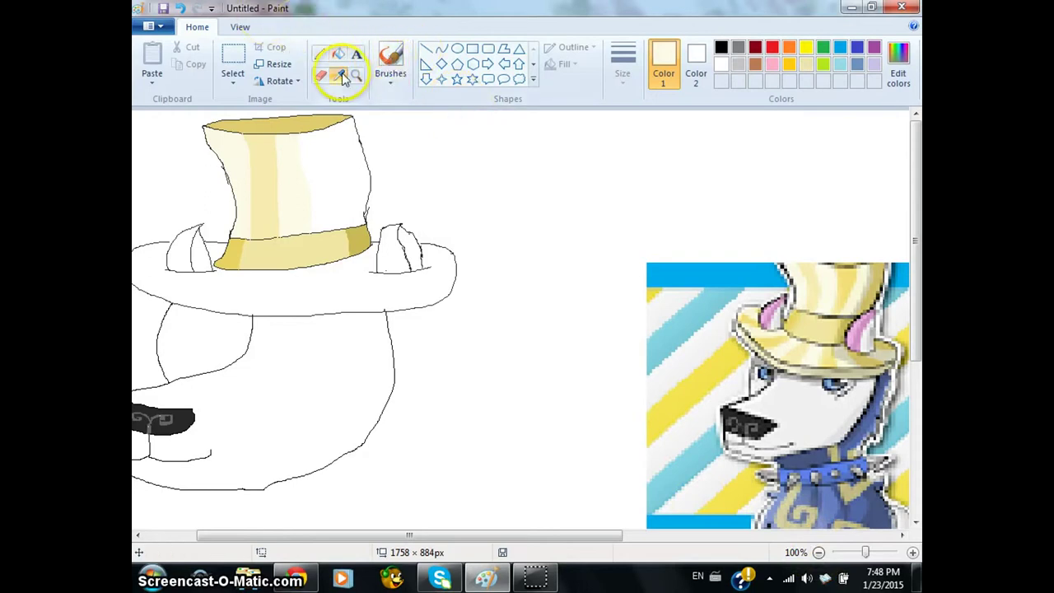
left_click(846, 283)
left_click(912, 552)
left_click(913, 553)
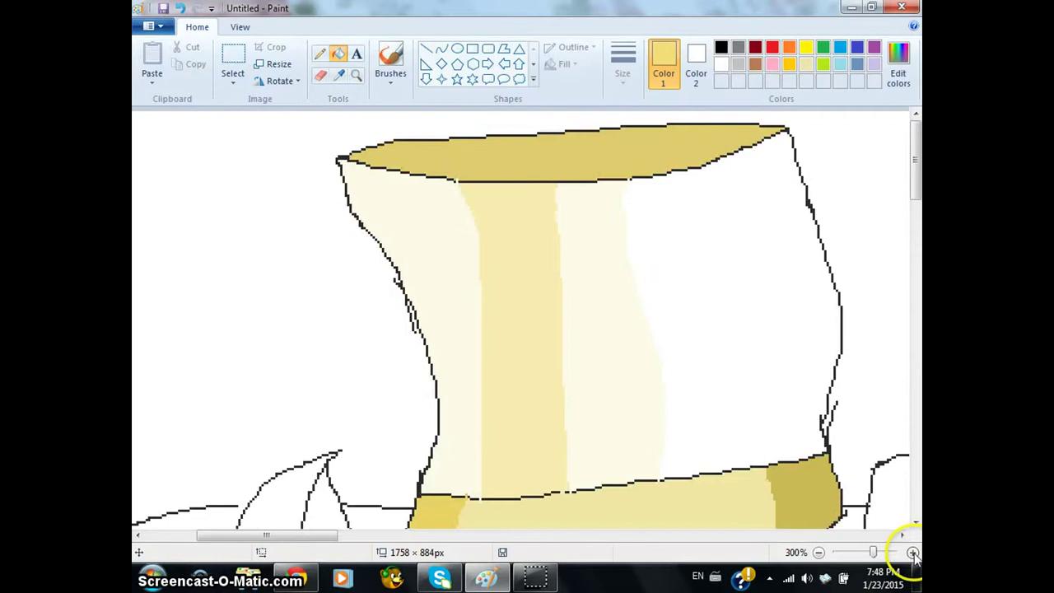
left_click(321, 54)
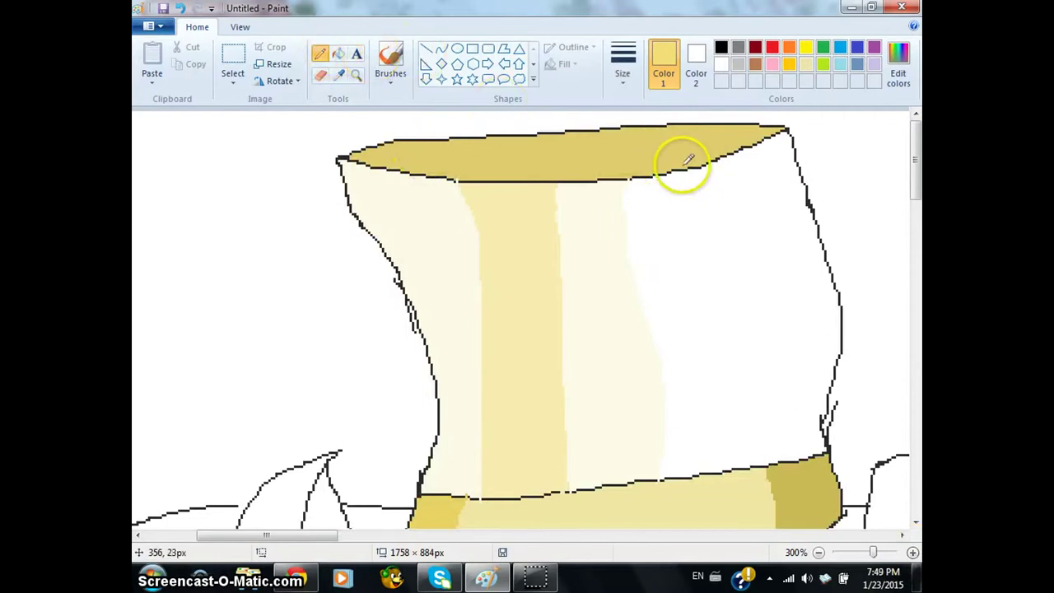
mouse_move(678, 174)
left_mouse_down()
mouse_move(698, 277)
mouse_move(691, 471)
left_mouse_up()
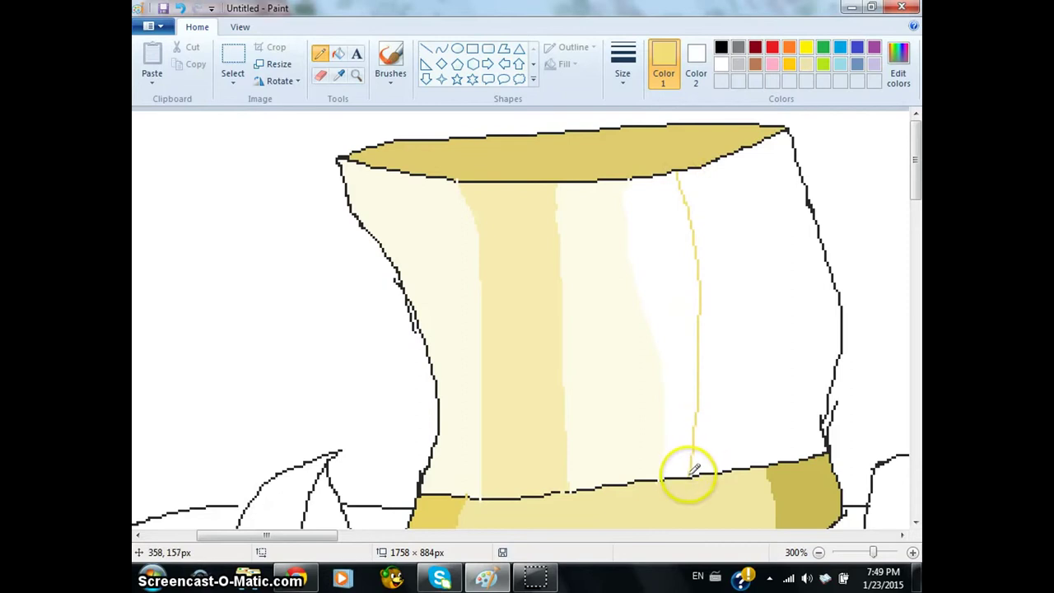
left_click_drag(629, 264, 636, 479)
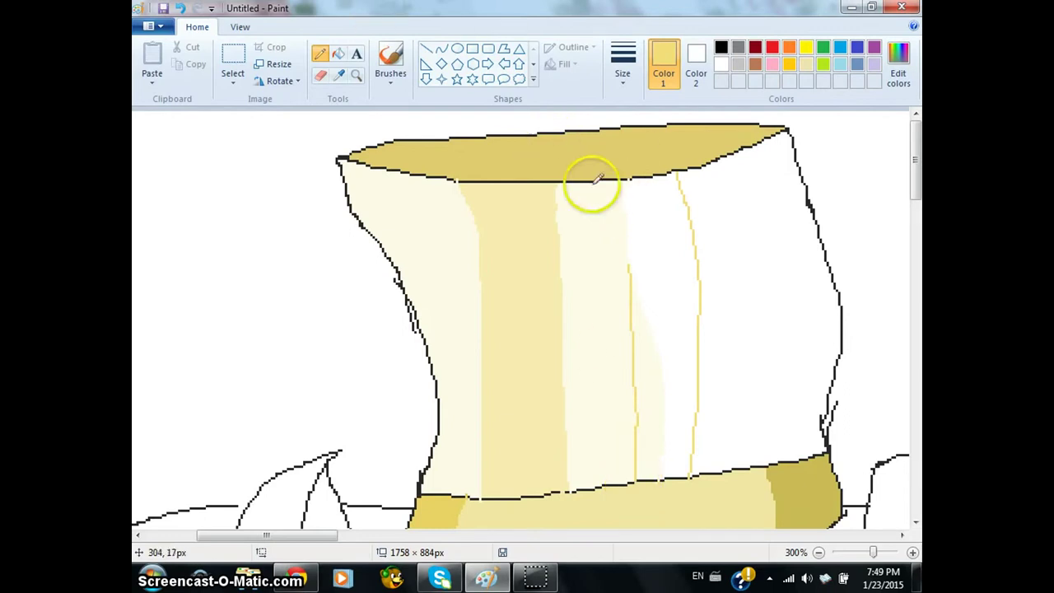
left_click_drag(631, 176, 629, 270)
- Fill the white and cream areas between the fourth stripe's boundary lines with golden yellow
left_click(338, 54)
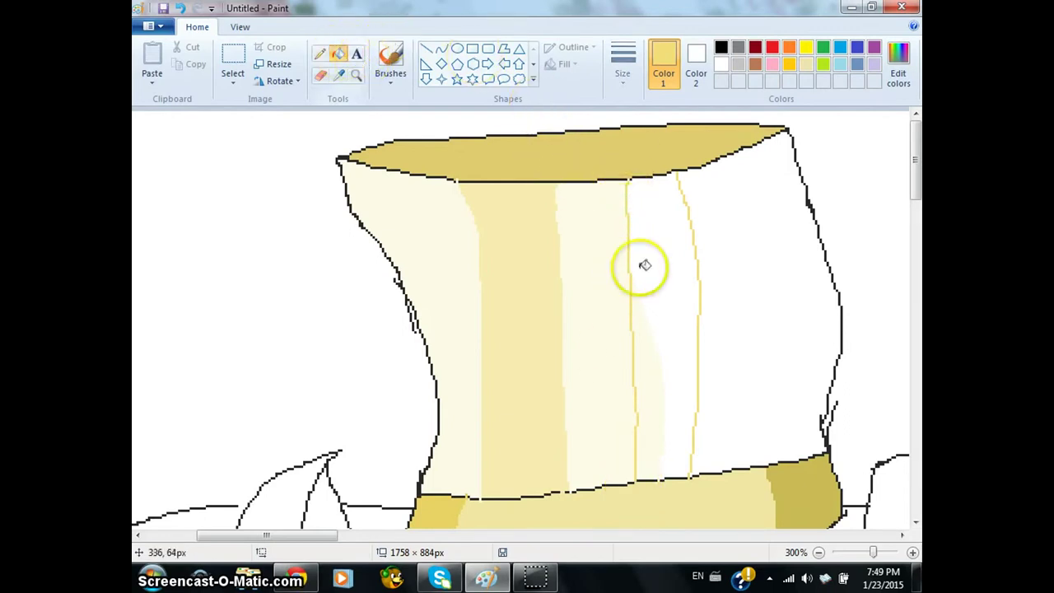
left_click(659, 275)
left_click(650, 334)
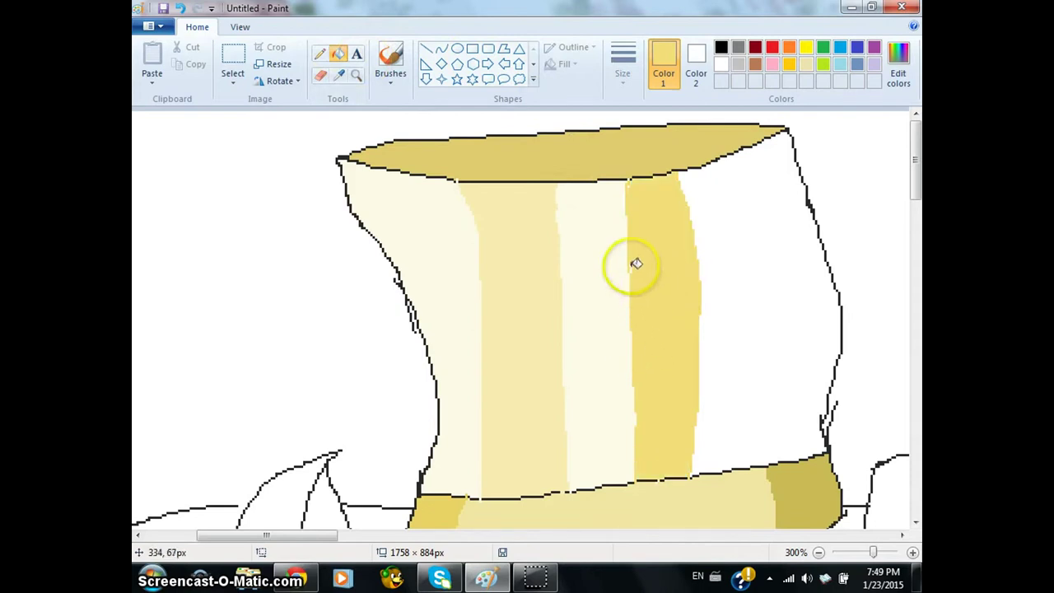
left_click(322, 55)
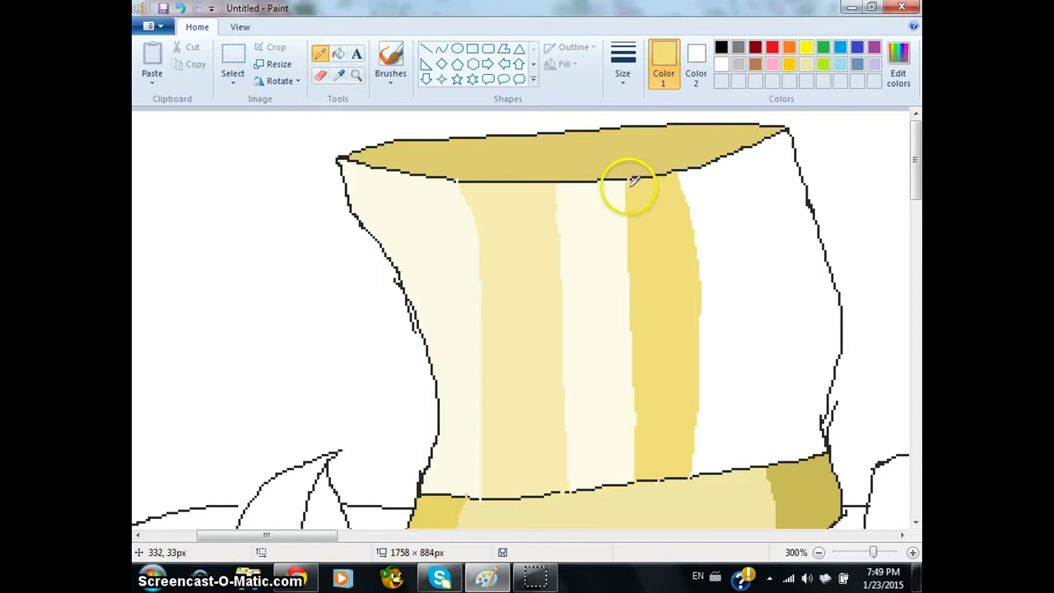
- Sample dark yellow from the shaded edge of the reference crown and draw the shaded stripe's curved boundary down to the hatband
left_click(818, 552)
left_click(818, 552)
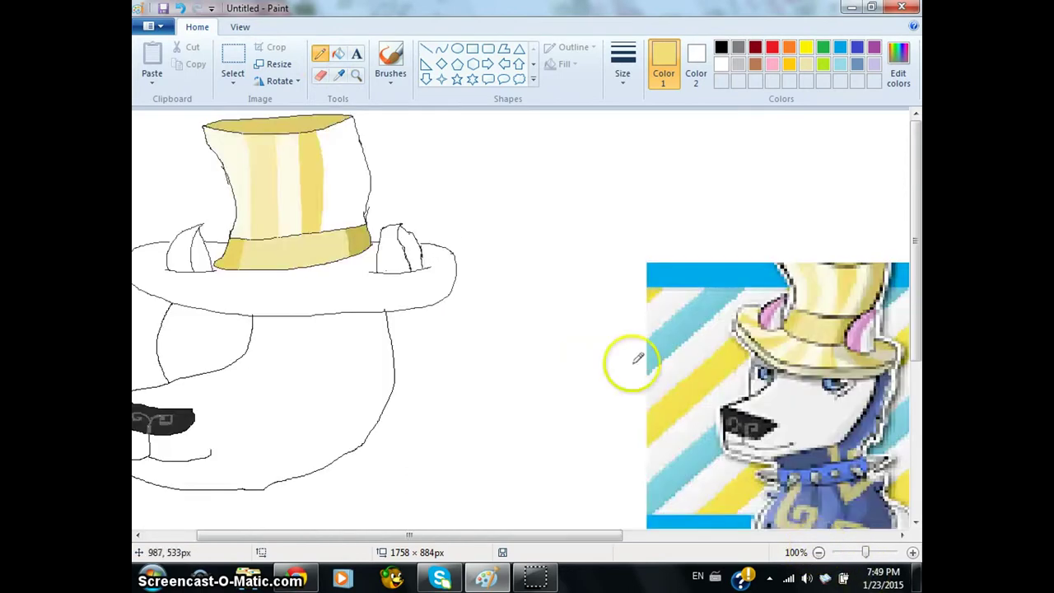
left_click(338, 75)
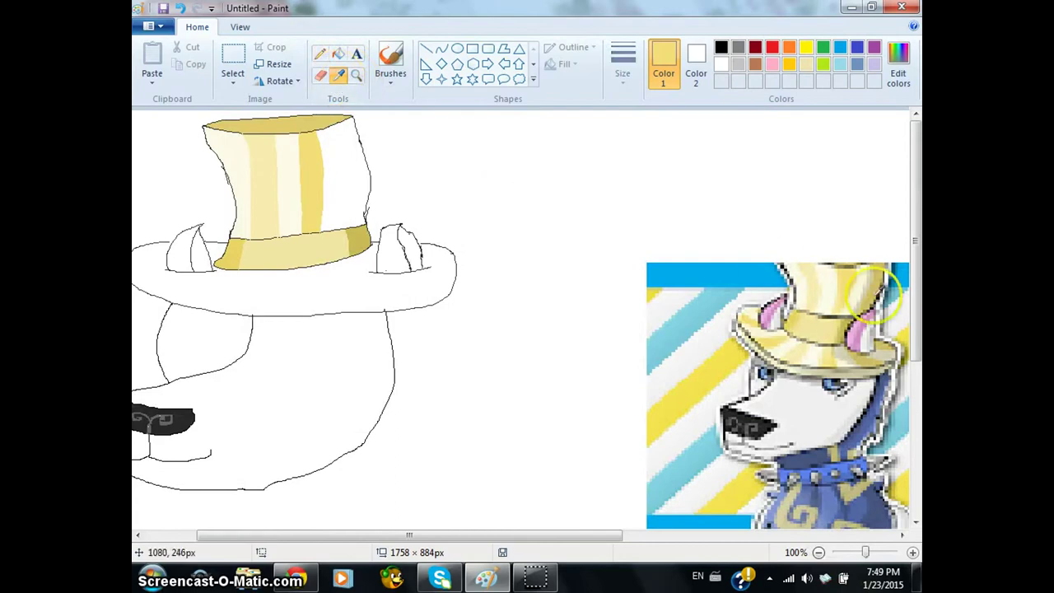
left_click(882, 269)
left_click(912, 553)
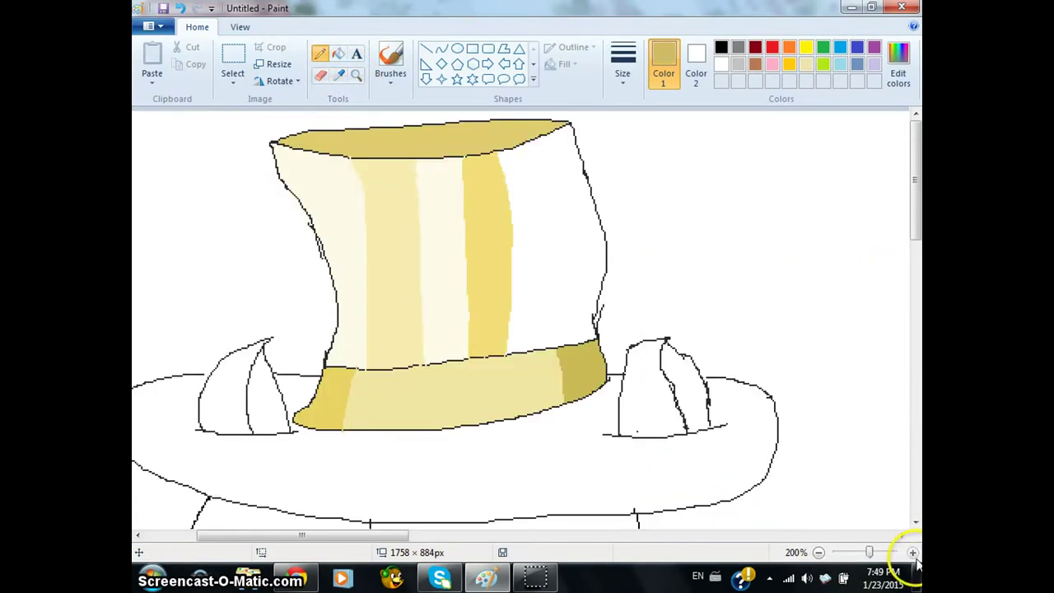
left_click(913, 553)
left_click(817, 553)
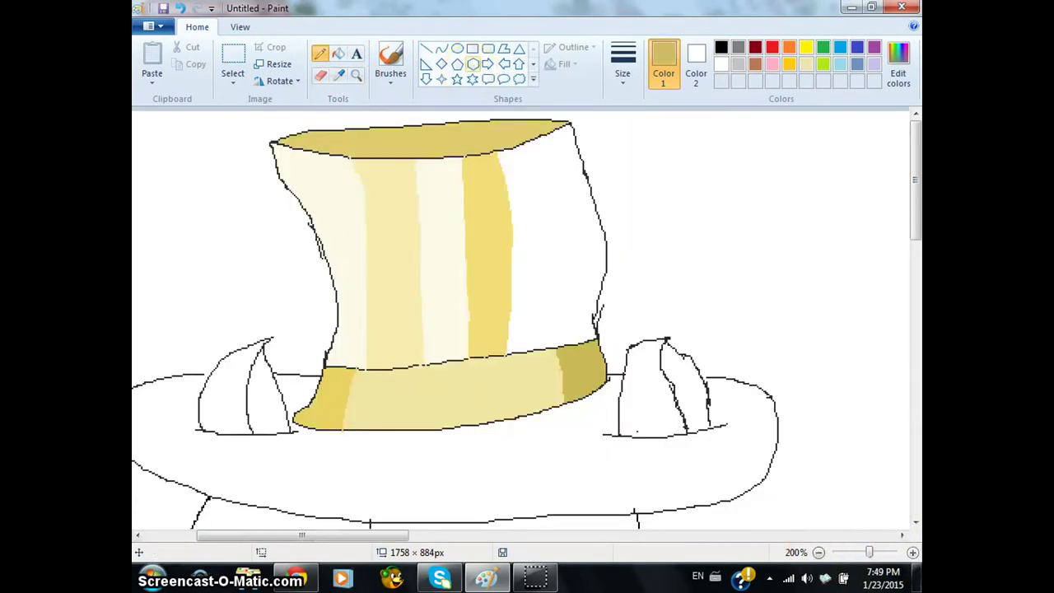
mouse_move(530, 141)
left_mouse_down()
mouse_move(559, 273)
mouse_move(548, 345)
left_mouse_up()
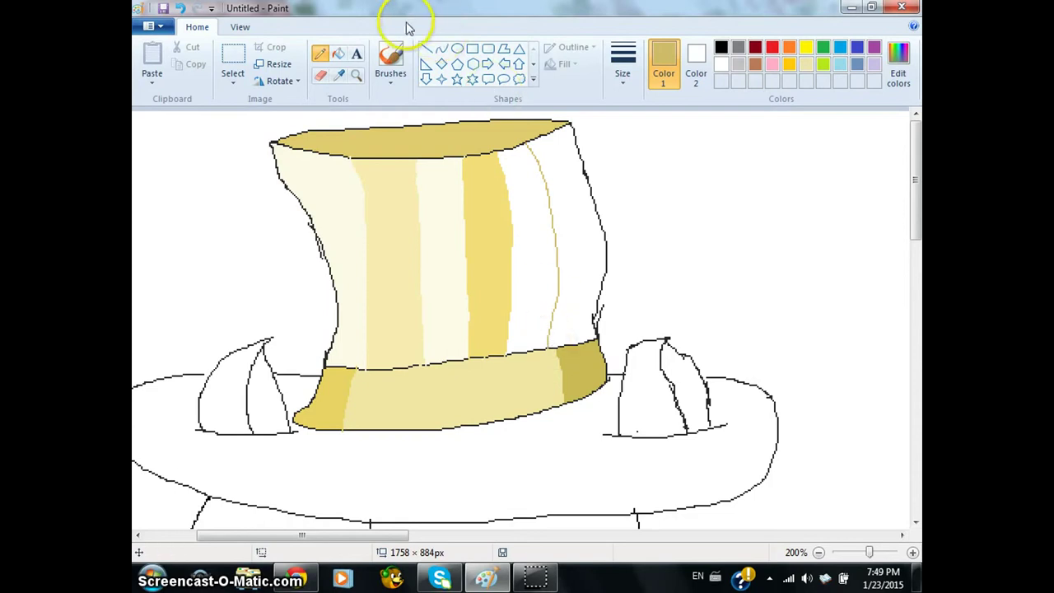
- Fill the crown's outer shaded stripe with dark yellow, and the white stripe beside it with cream sampled from the first stripe
left_click(339, 54)
left_click(580, 190)
left_click(338, 75)
left_click(348, 210)
left_click(546, 231)
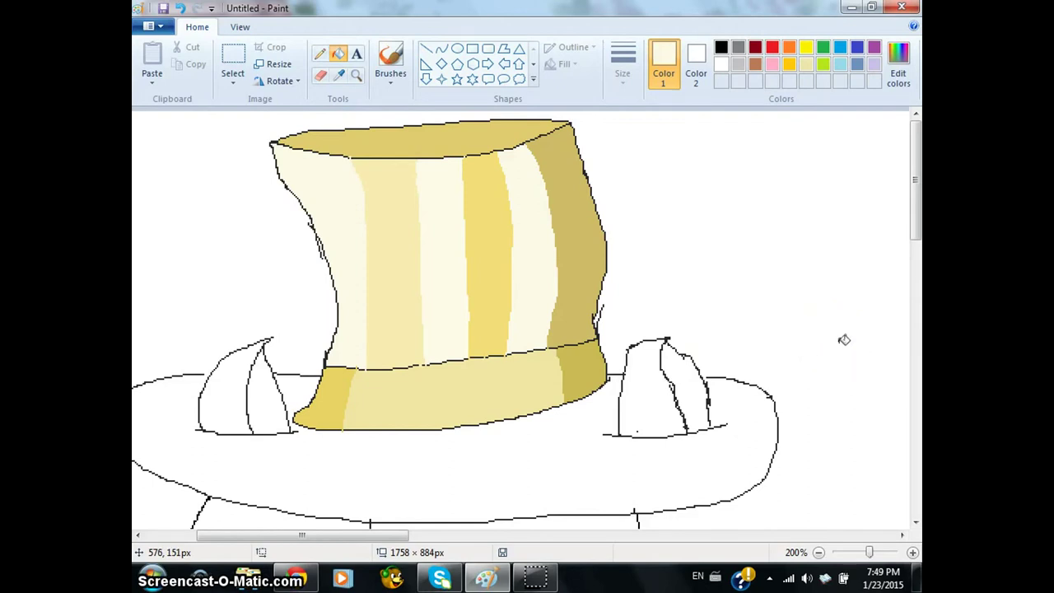
- Set the drawing colour to black and retrace the inner line of the ear on the hat's right side with the Pencil
left_click(819, 551)
left_click(819, 552)
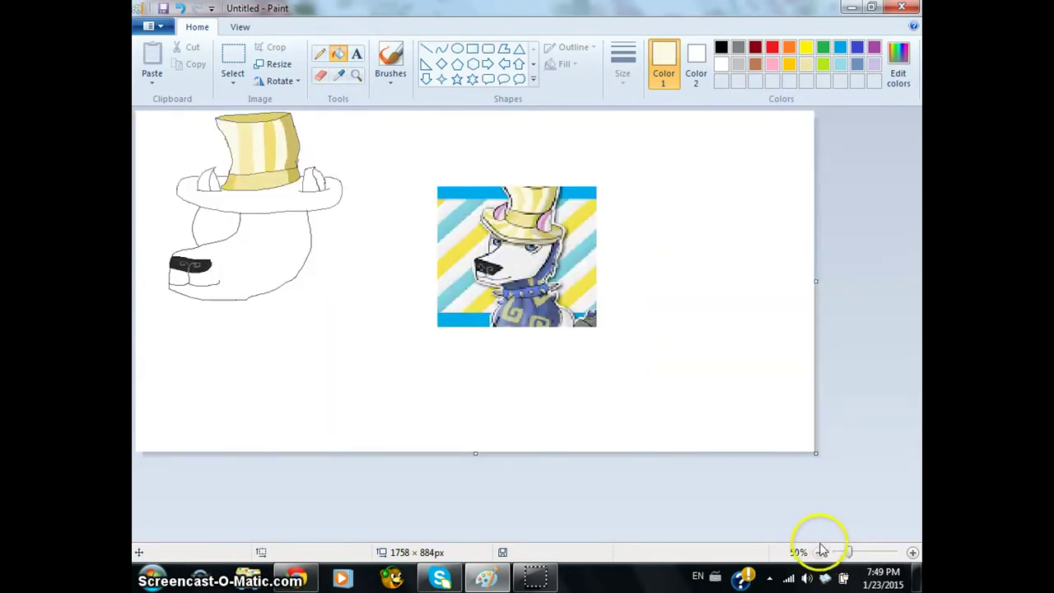
left_click(912, 552)
left_click_drag(912, 260, 912, 265)
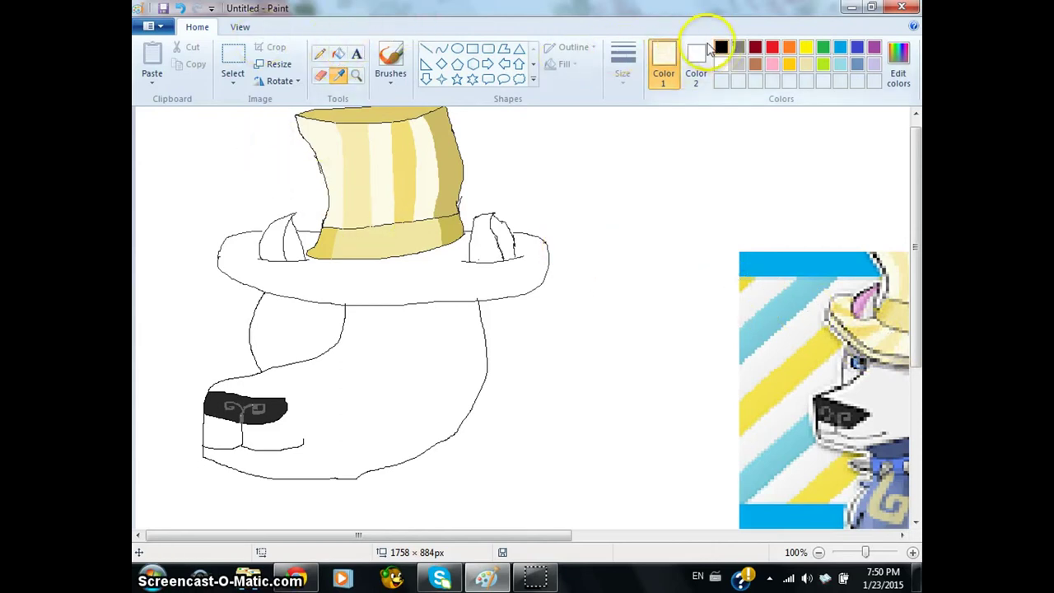
left_click(755, 47)
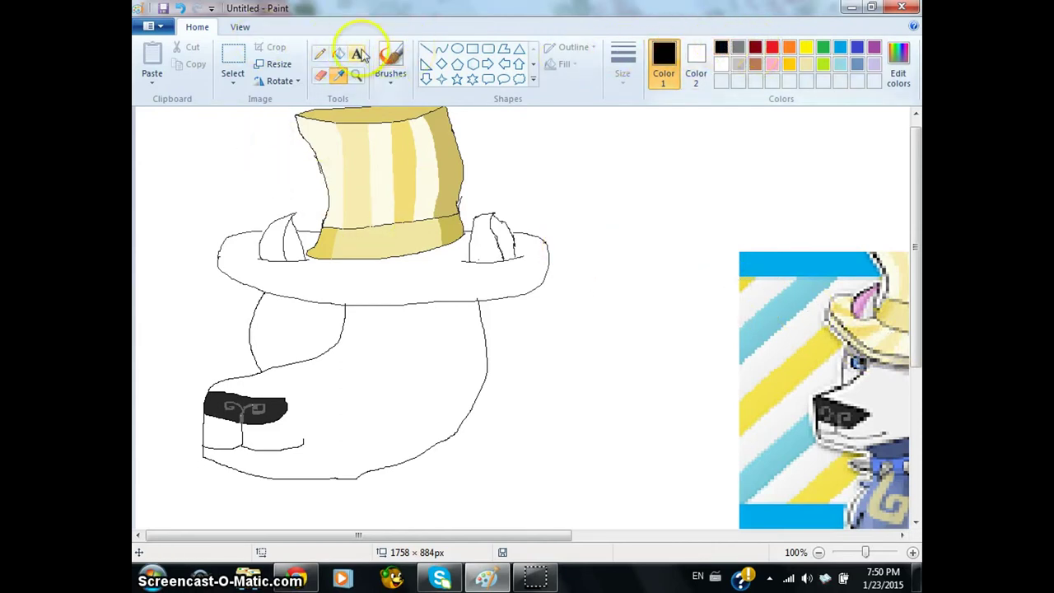
left_click(320, 53)
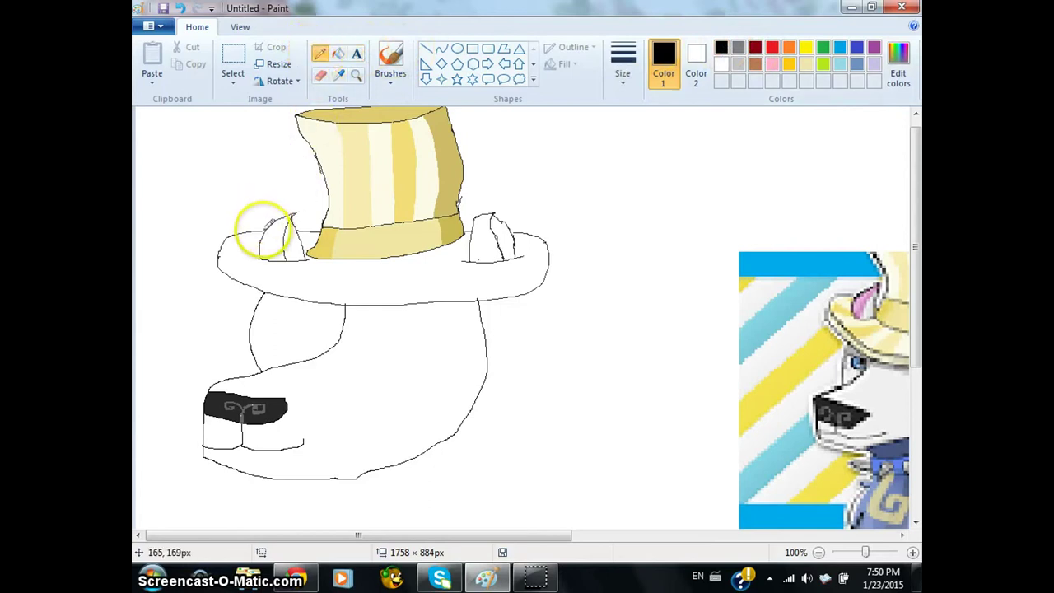
left_click(342, 76)
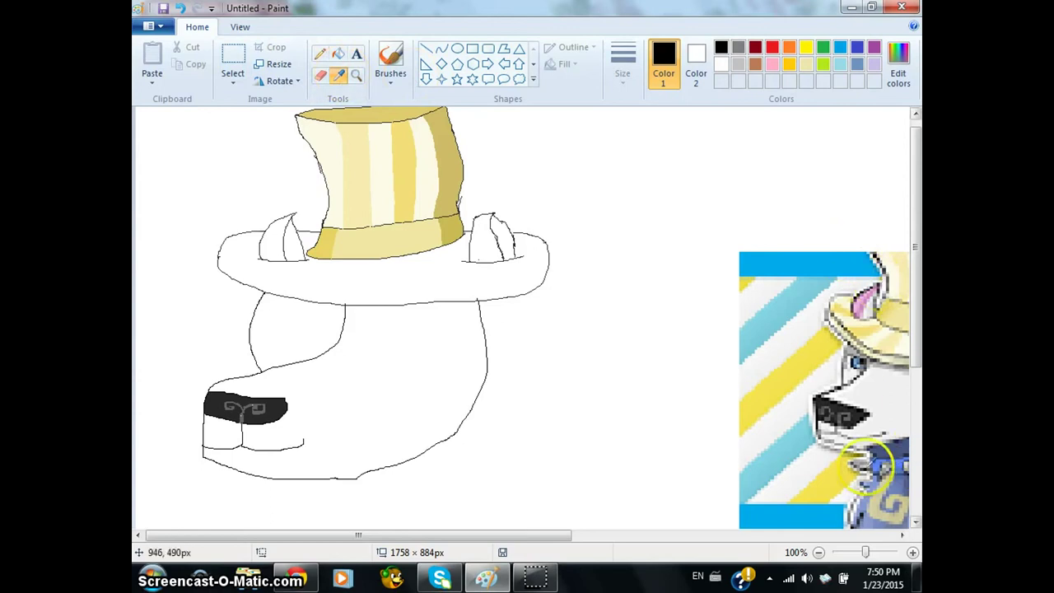
left_click(320, 53)
left_click_drag(492, 218, 502, 256)
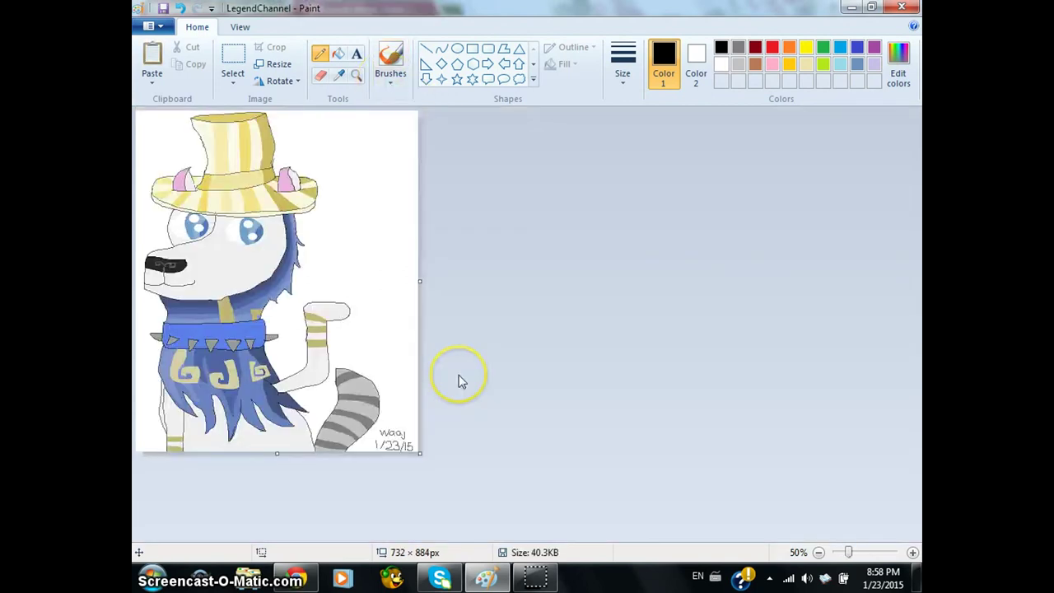
left_click(912, 551)
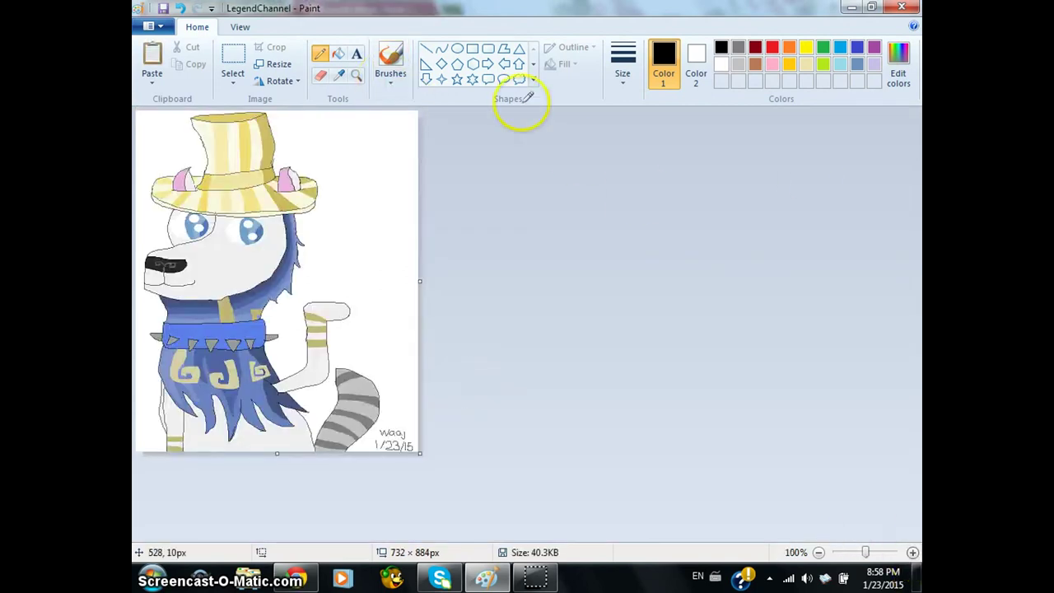
mouse_move(557, 162)
left_mouse_down()
mouse_move(538, 181)
mouse_move(599, 283)
mouse_move(574, 248)
mouse_move(575, 202)
mouse_move(582, 182)
mouse_move(611, 172)
mouse_move(620, 223)
mouse_move(649, 279)
mouse_move(629, 314)
mouse_move(595, 227)
mouse_move(644, 125)
left_mouse_up()
left_click(183, 9)
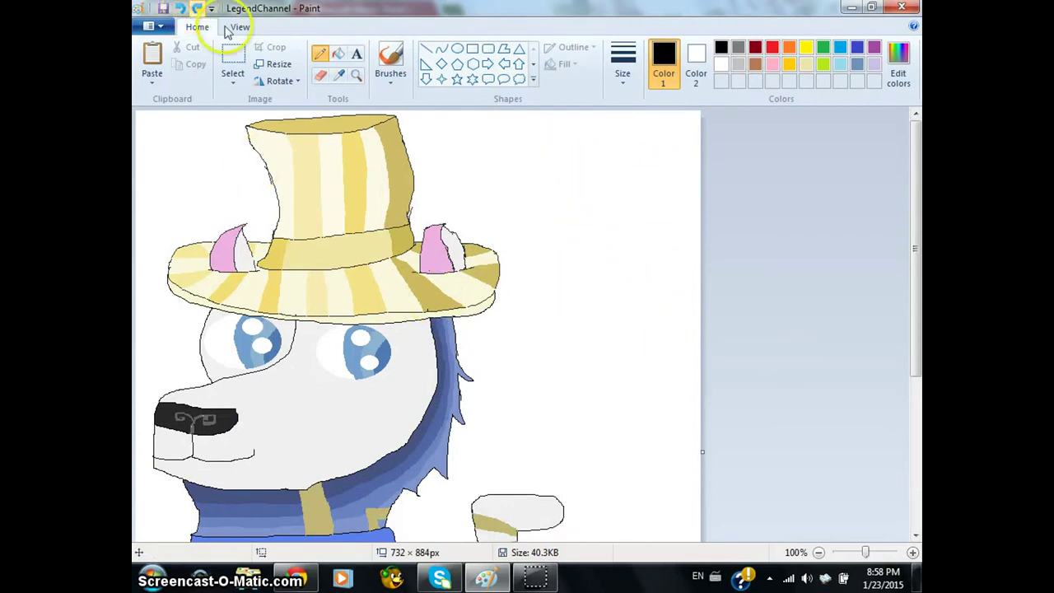
mouse_move(485, 135)
left_mouse_down()
mouse_move(564, 180)
mouse_move(587, 255)
mouse_move(631, 295)
mouse_move(634, 392)
mouse_move(615, 349)
mouse_move(634, 245)
mouse_move(616, 200)
mouse_move(680, 363)
left_mouse_up()
mouse_move(650, 441)
left_mouse_down()
mouse_move(646, 258)
mouse_move(620, 200)
mouse_move(562, 277)
mouse_move(644, 352)
mouse_move(665, 450)
mouse_move(599, 338)
mouse_move(648, 188)
mouse_move(608, 172)
mouse_move(665, 472)
mouse_move(603, 406)
mouse_move(635, 252)
mouse_move(589, 196)
mouse_move(604, 290)
mouse_move(656, 453)
mouse_move(625, 434)
mouse_move(621, 200)
mouse_move(632, 323)
mouse_move(670, 478)
mouse_move(629, 377)
mouse_move(651, 304)
mouse_move(613, 216)
mouse_move(611, 333)
mouse_move(664, 461)
mouse_move(626, 404)
mouse_move(642, 222)
mouse_move(617, 205)
mouse_move(644, 404)
mouse_move(665, 461)
mouse_move(613, 356)
mouse_move(630, 233)
mouse_move(603, 243)
mouse_move(642, 463)
left_mouse_up()
left_click(179, 8)
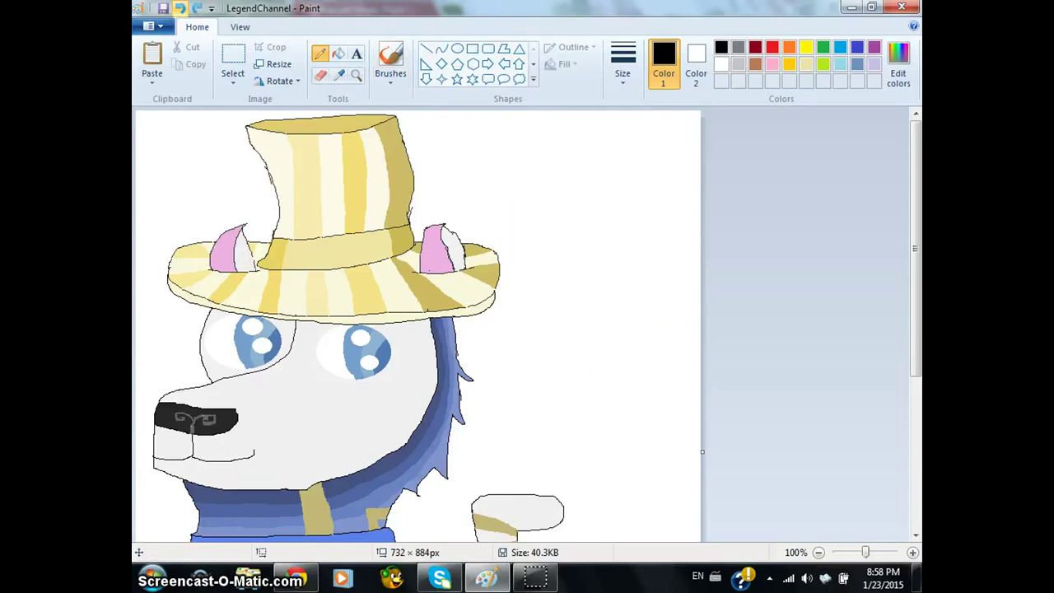
left_click_drag(915, 181, 915, 329)
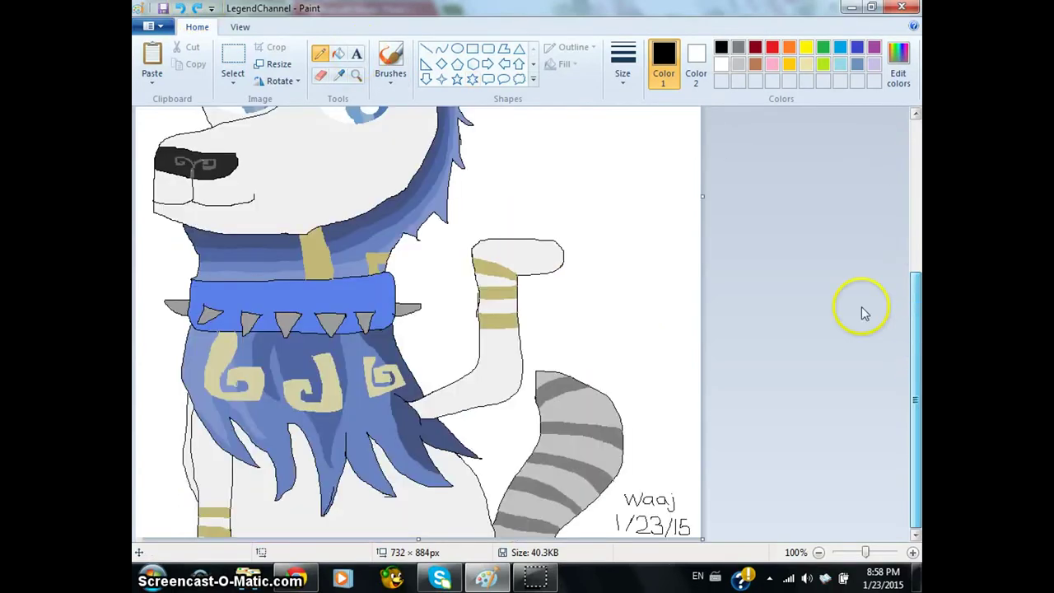
scroll(889, 407, "up", 5)
left_click(818, 552)
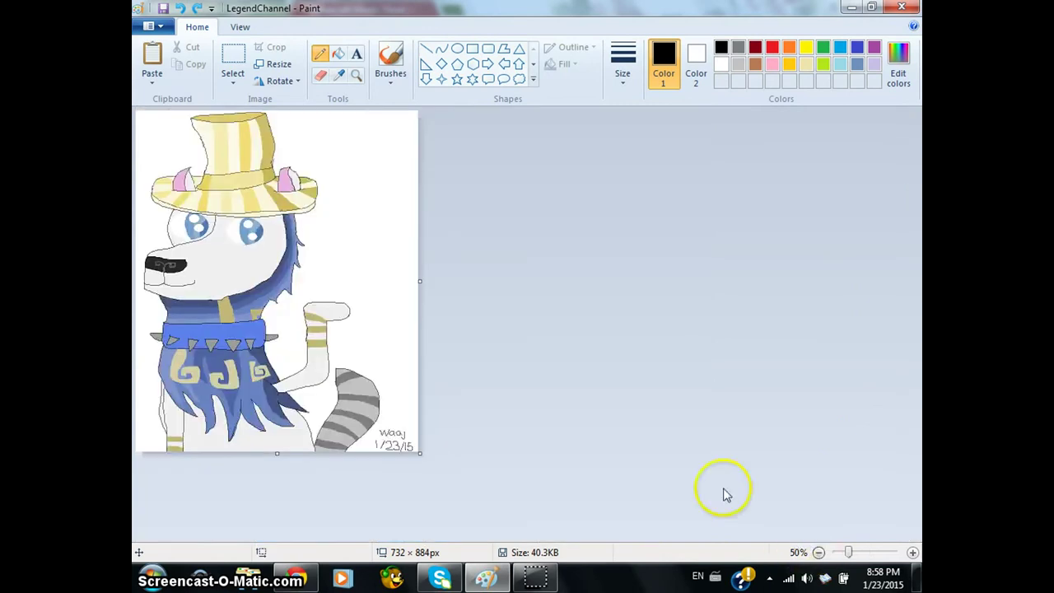
mouse_move(344, 137)
left_mouse_down()
mouse_move(382, 228)
mouse_move(360, 245)
mouse_move(371, 160)
mouse_move(345, 137)
mouse_move(379, 230)
mouse_move(369, 256)
mouse_move(380, 196)
mouse_move(359, 145)
mouse_move(382, 277)
mouse_move(383, 170)
mouse_move(366, 158)
mouse_move(409, 289)
mouse_move(380, 229)
mouse_move(378, 154)
mouse_move(364, 172)
mouse_move(413, 313)
mouse_move(386, 178)
mouse_move(411, 330)
mouse_move(390, 280)
mouse_move(393, 194)
mouse_move(383, 192)
mouse_move(413, 328)
mouse_move(404, 339)
mouse_move(400, 241)
left_mouse_up()
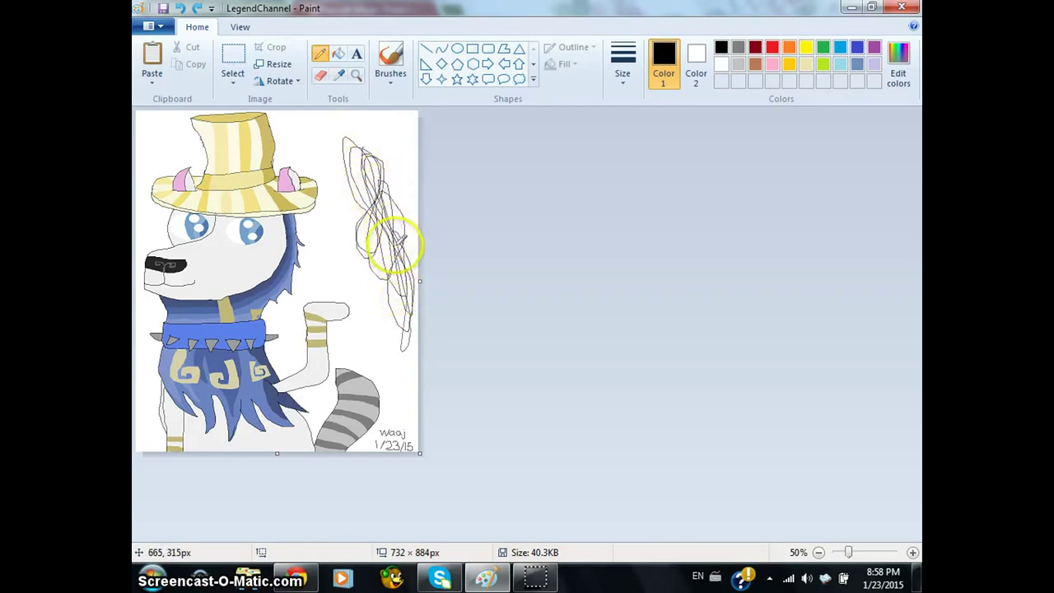
left_click(181, 8)
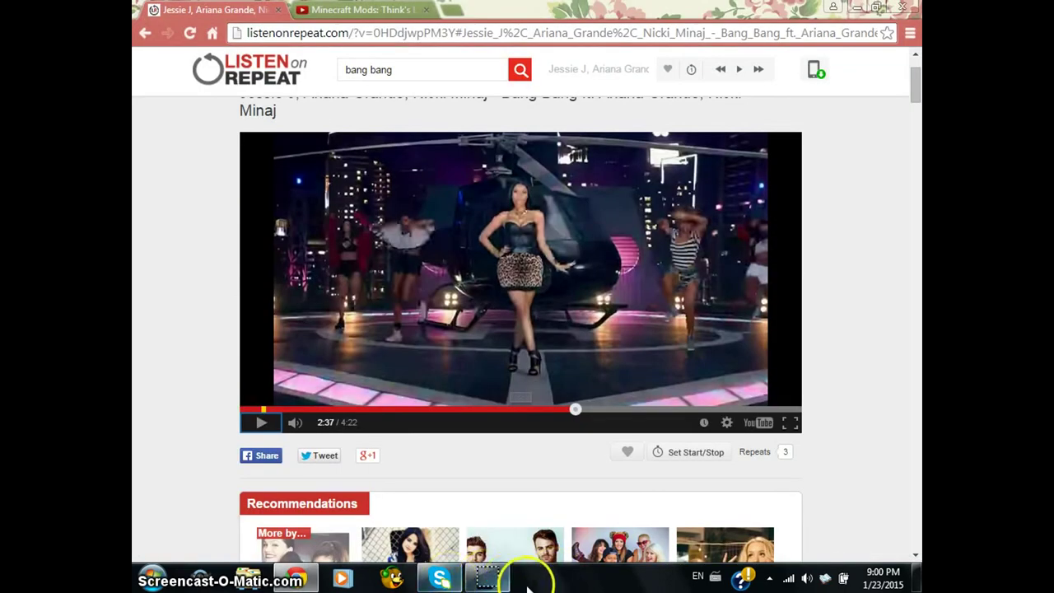
left_click(500, 583)
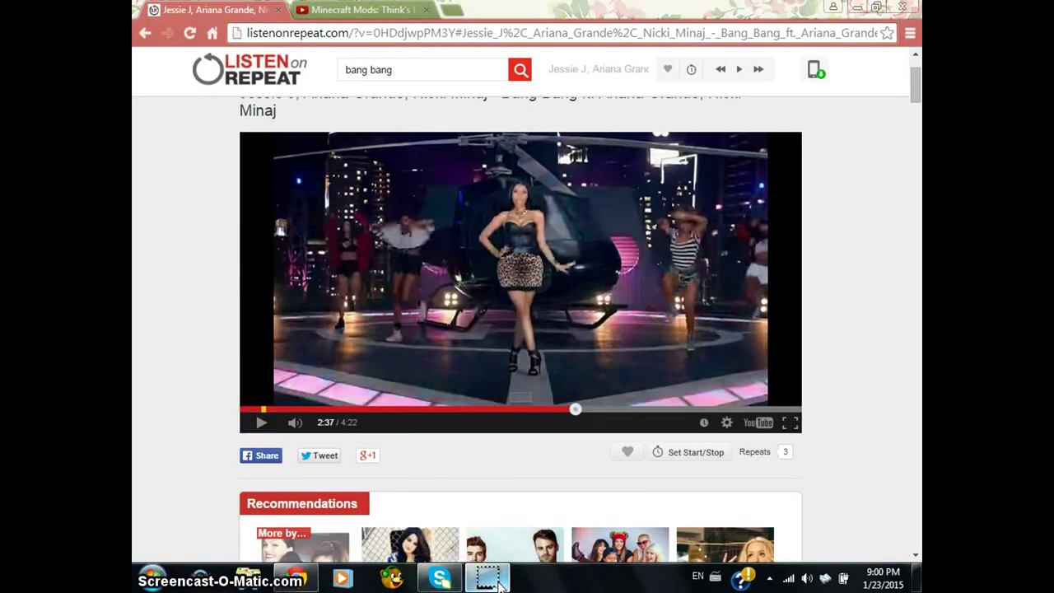